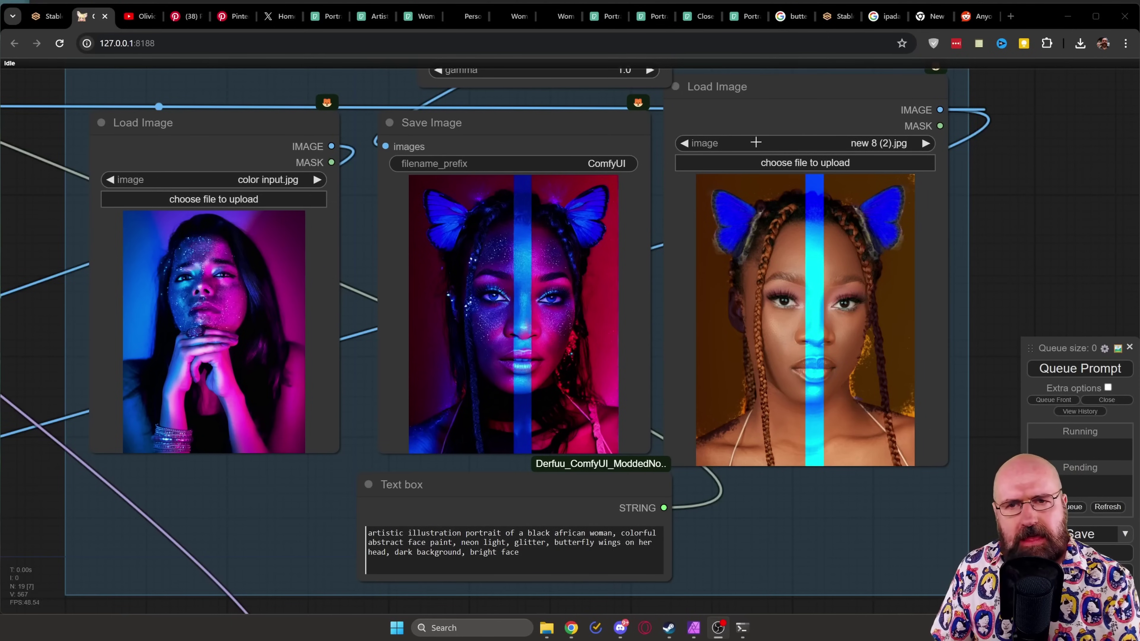
Nudge both Load Image nodes, the collage Load Image node and the Text box node into tidier positions
drag(760, 96, 769, 105)
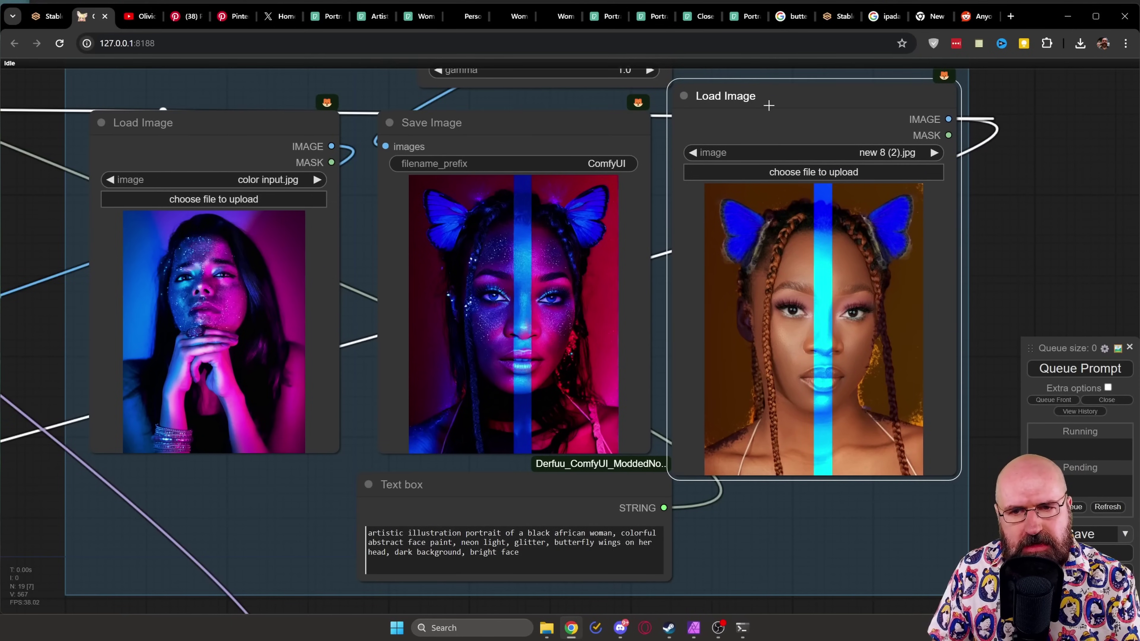
drag(217, 121, 224, 122)
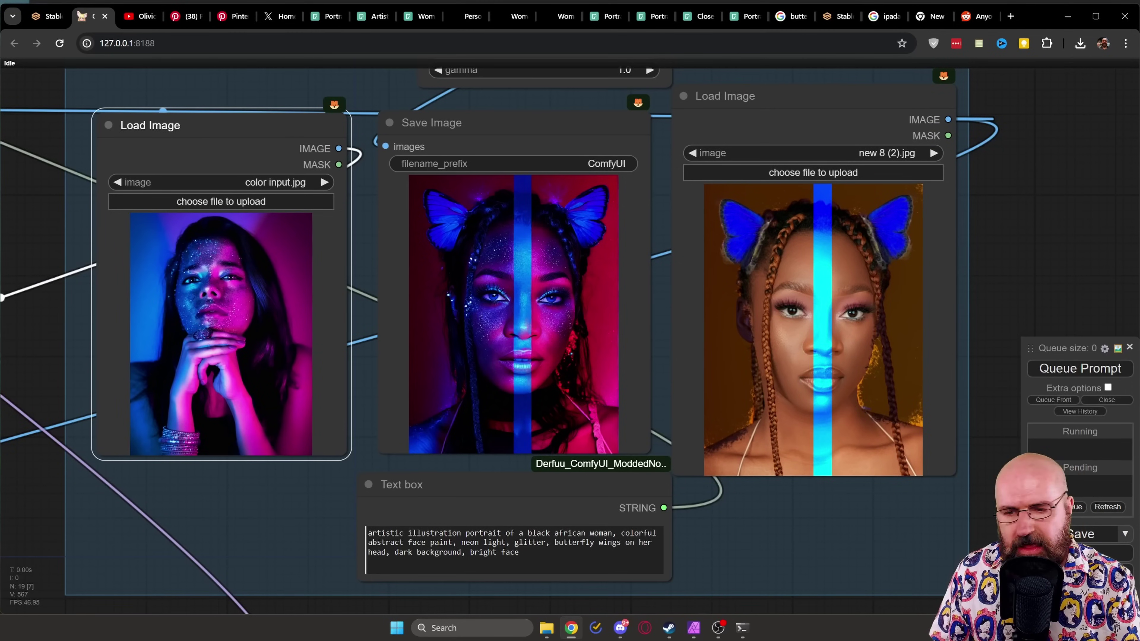
drag(990, 485, 954, 101)
drag(437, 247, 420, 219)
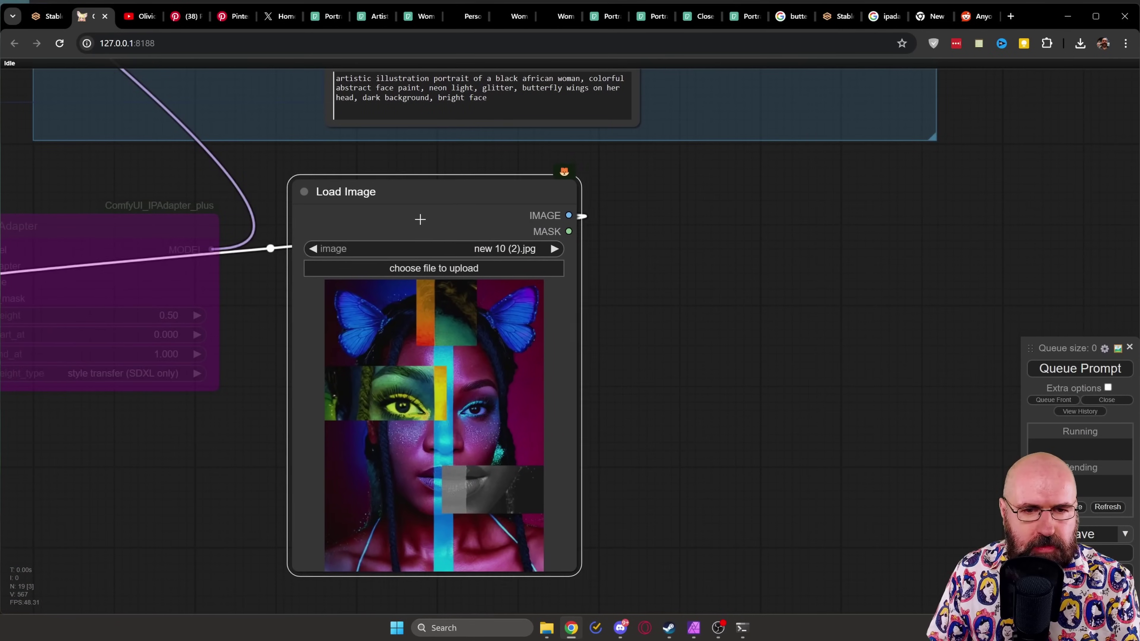
drag(929, 207, 948, 636)
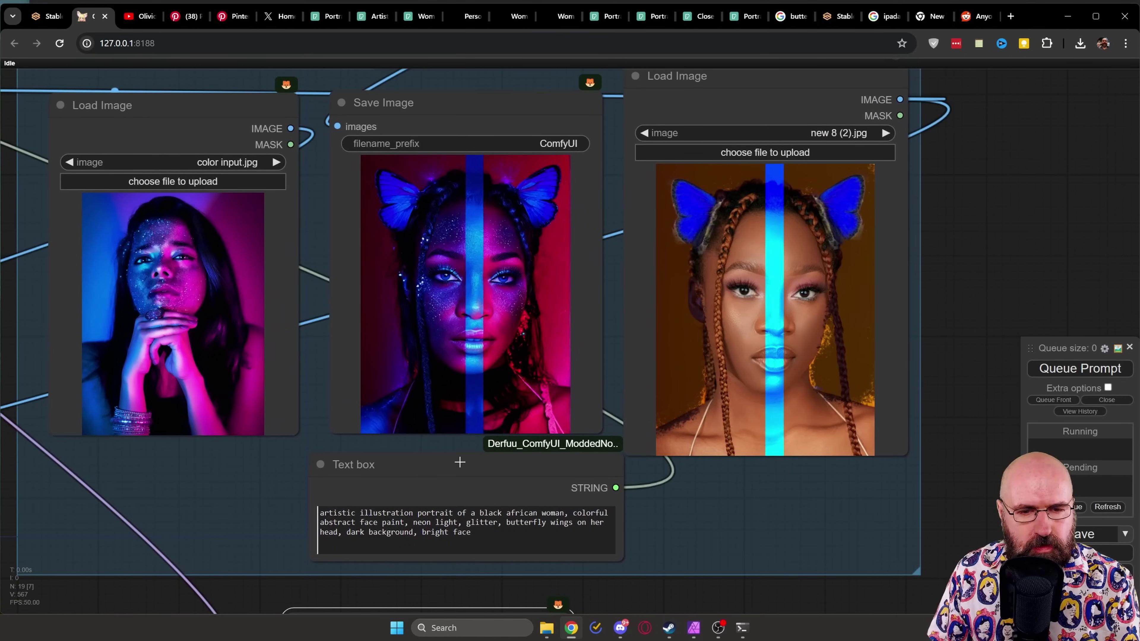
drag(460, 463, 451, 455)
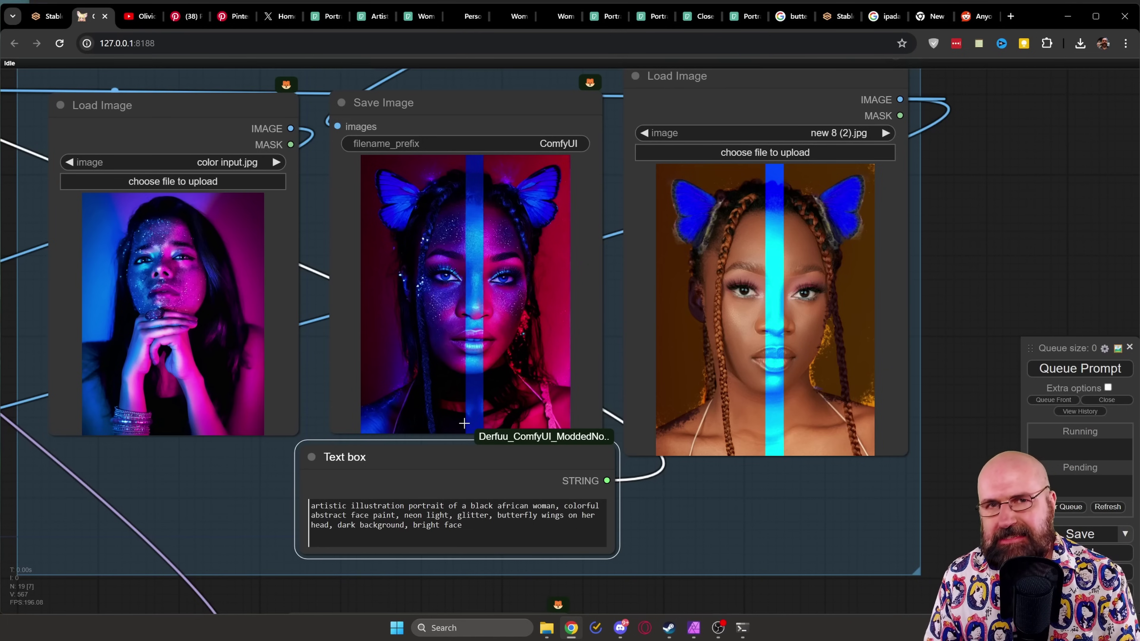
Switch to the Pinterest Collages of Self-Portraits board and scroll down through its pins
key(ctrl+4)
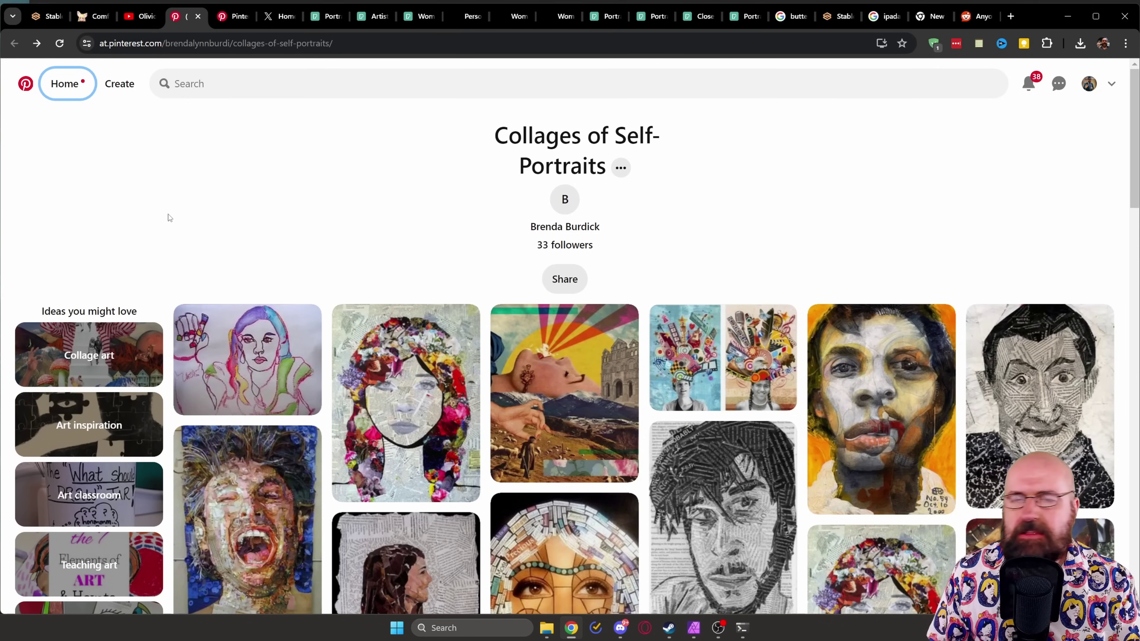
scroll(277, 262, down, 8)
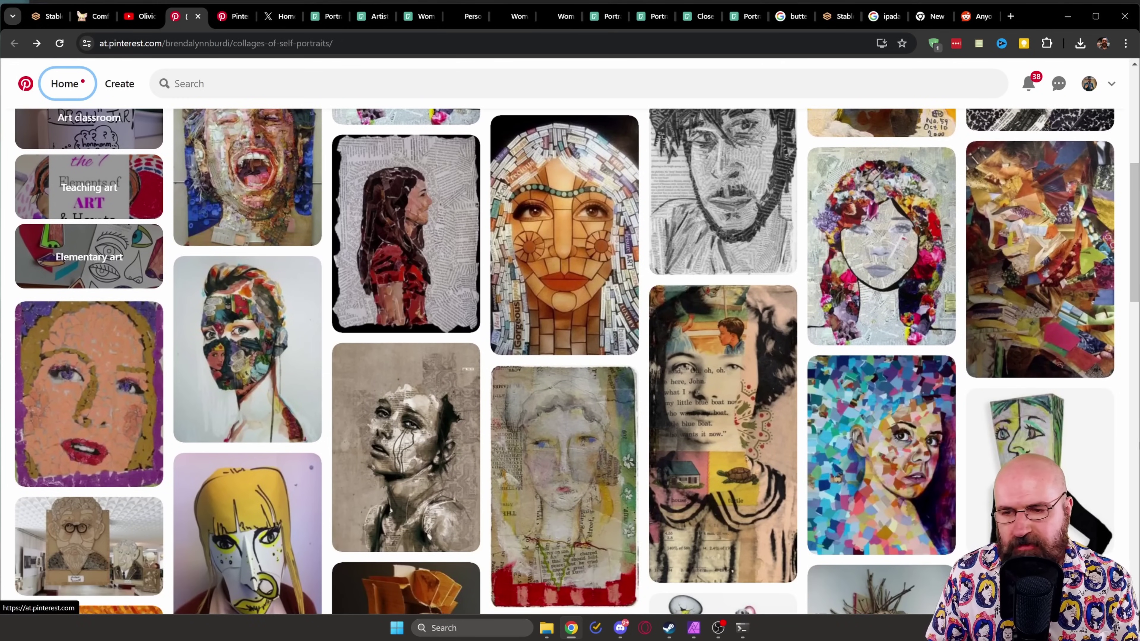
scroll(762, 446, down, 2)
scroll(762, 446, down, 9)
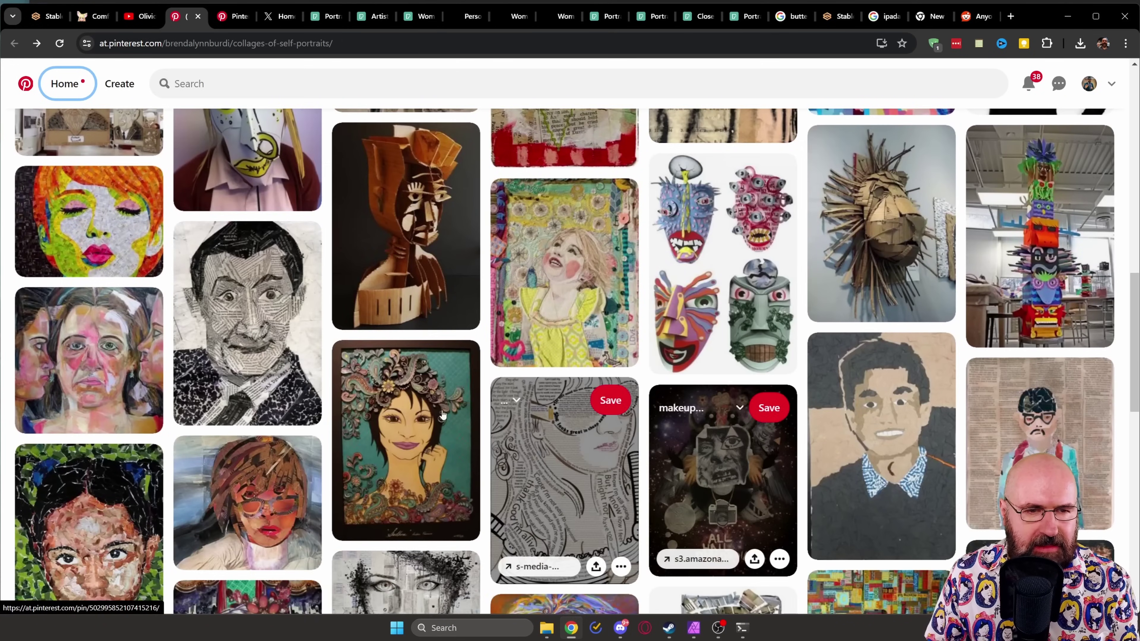
scroll(883, 446, down, 10)
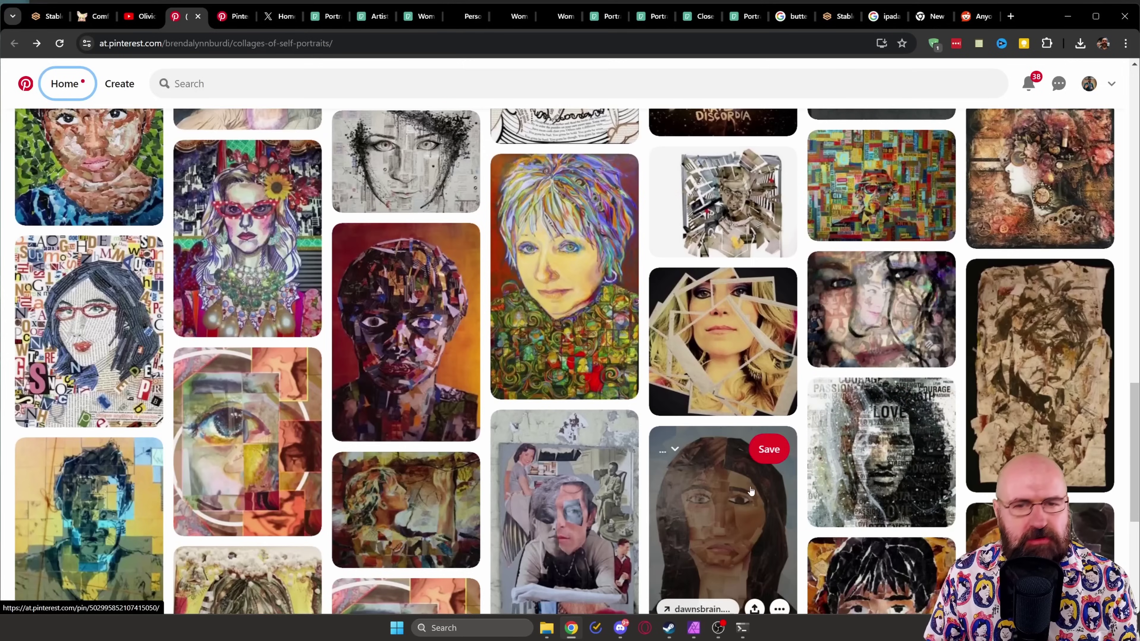
scroll(728, 475, down, 6)
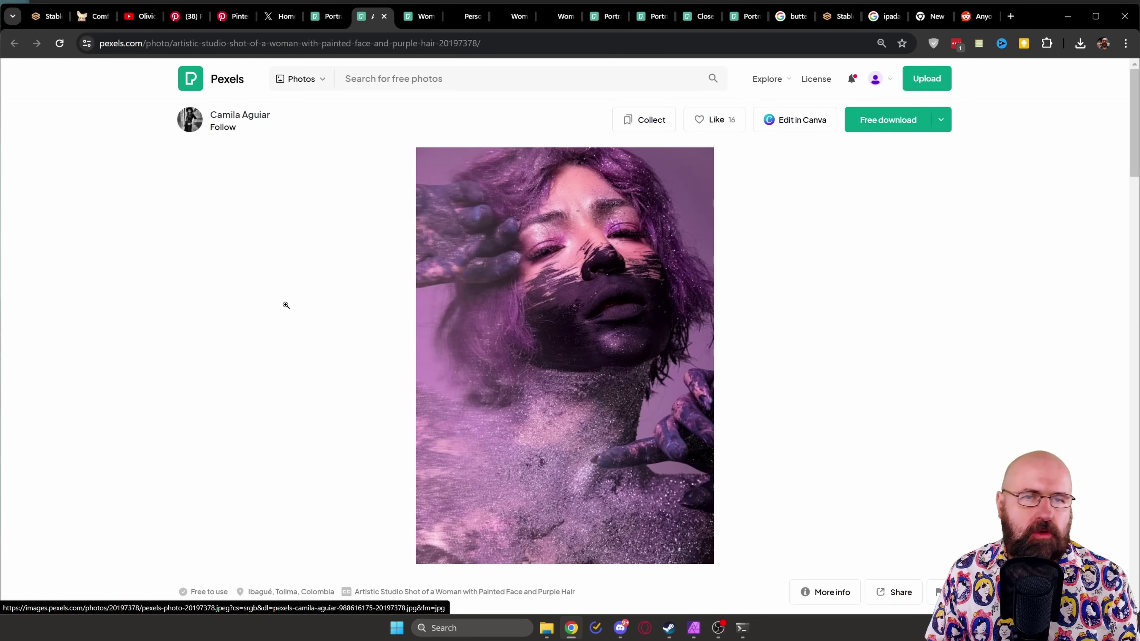
Move past the Pexels butterfly face photo to the Unsplash face-paint portrait gallery
key(ctrl+Tab)
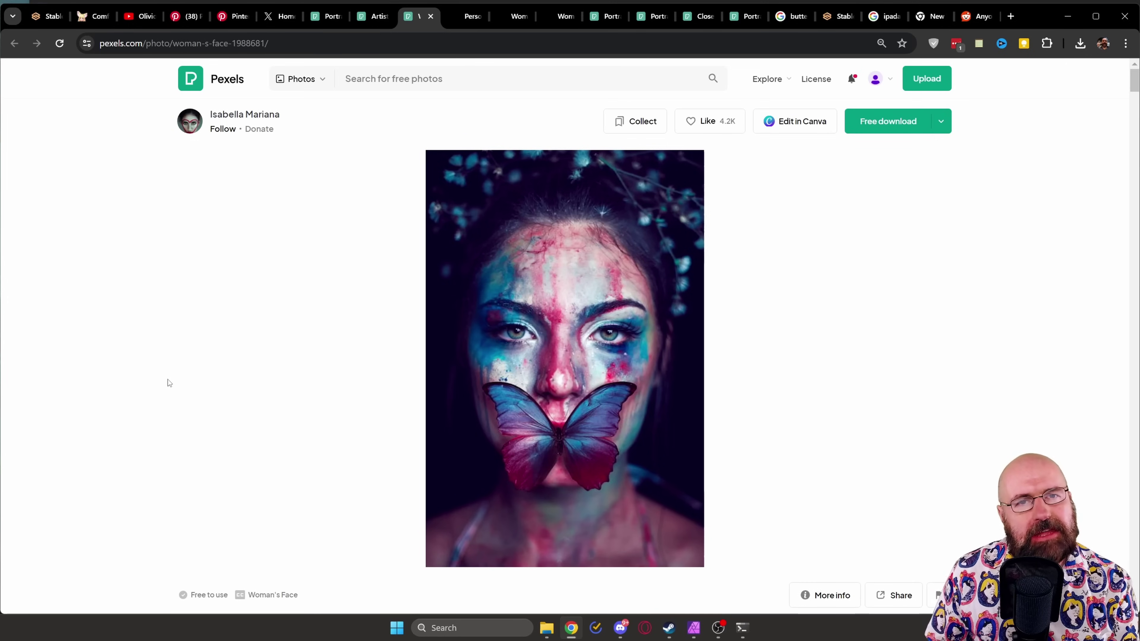
key(ctrl+Tab)
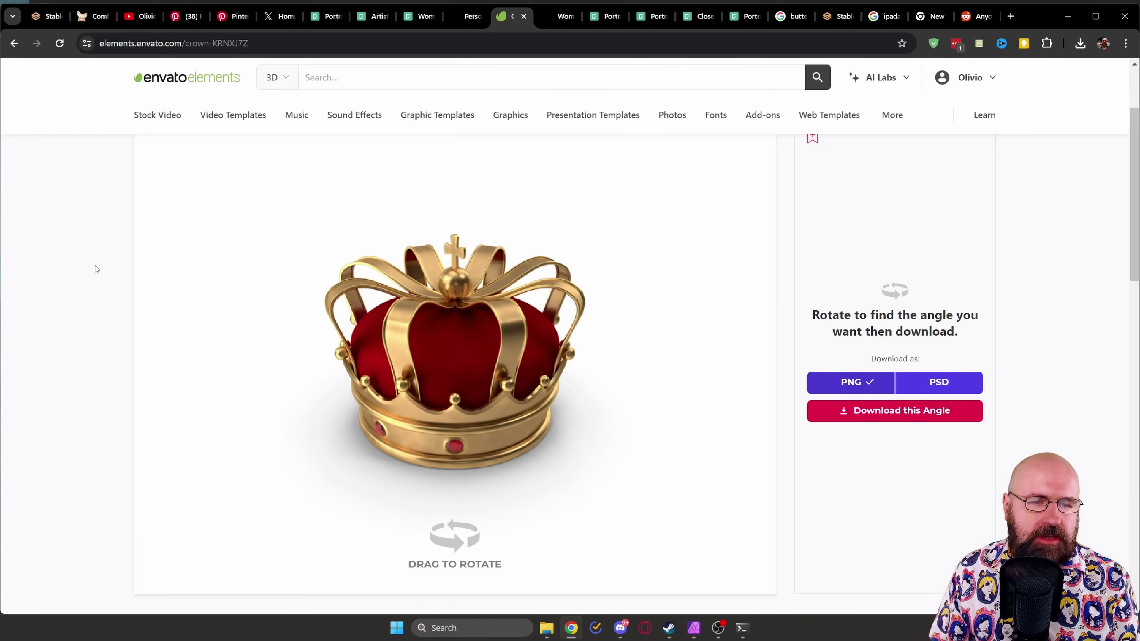
Rotate the 3D gold crown preview twice to settle on a new viewing angle
drag(389, 324, 447, 345)
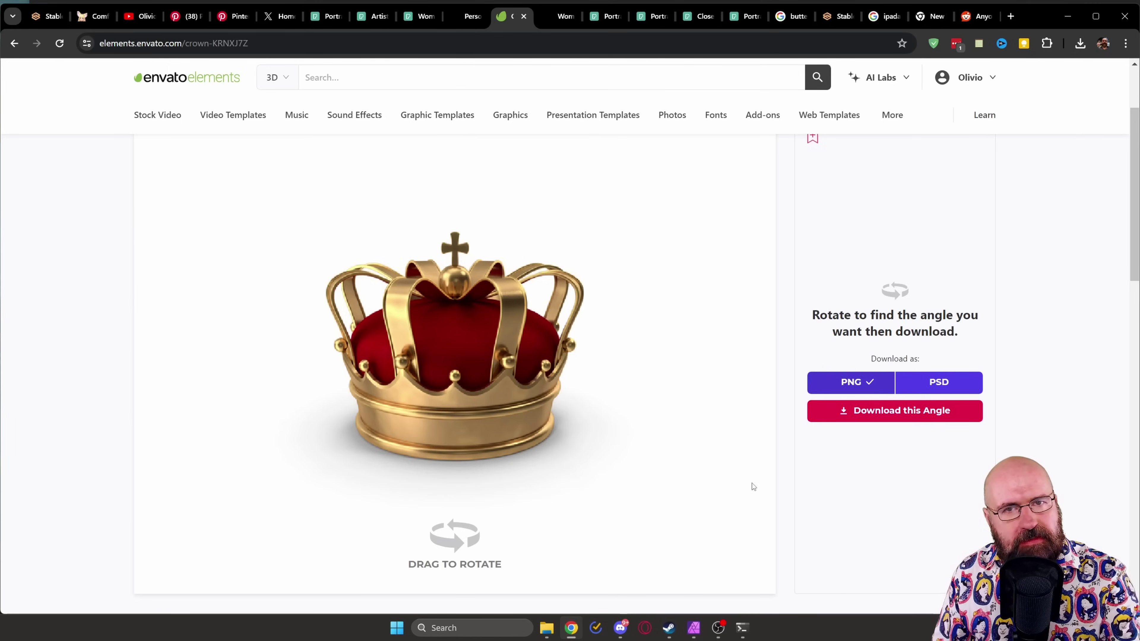
drag(467, 340, 503, 344)
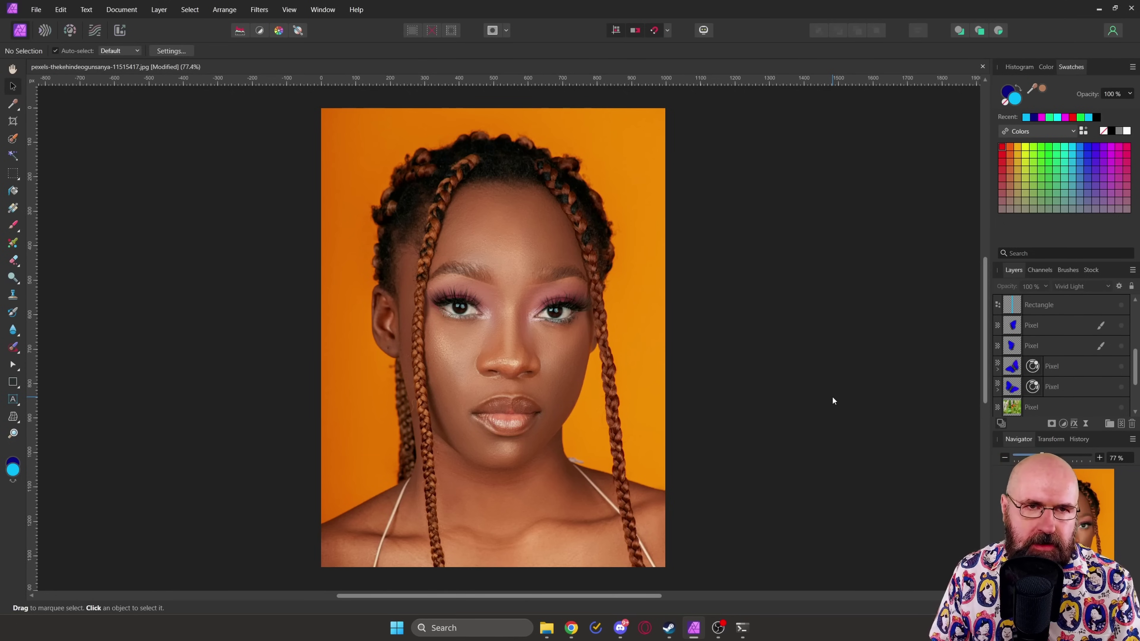
click(360, 10)
click(371, 154)
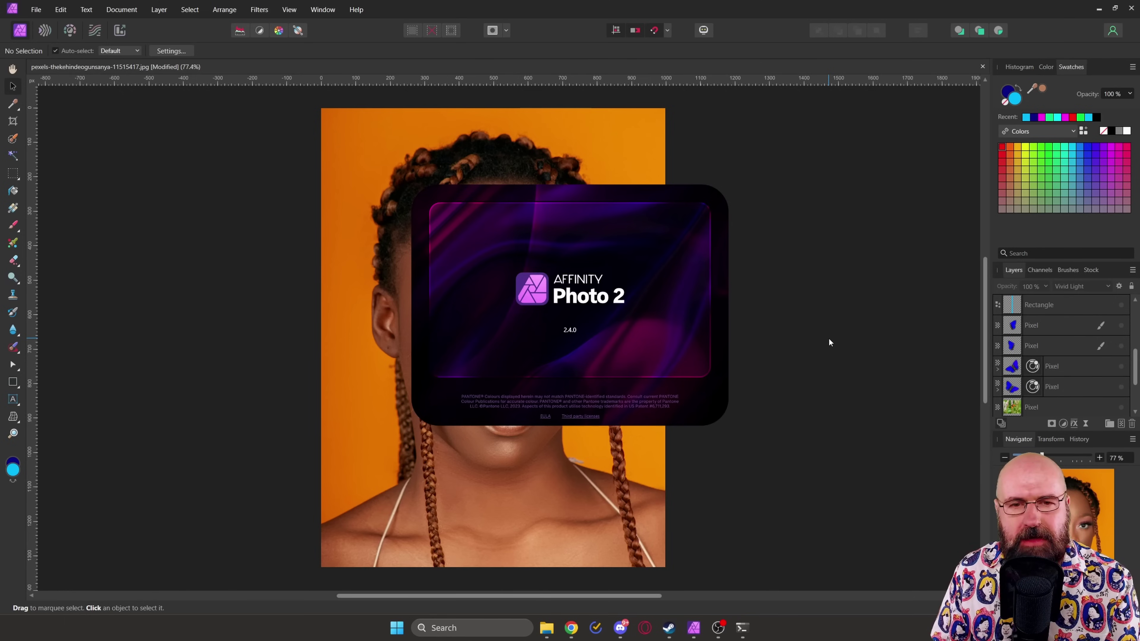
click(829, 339)
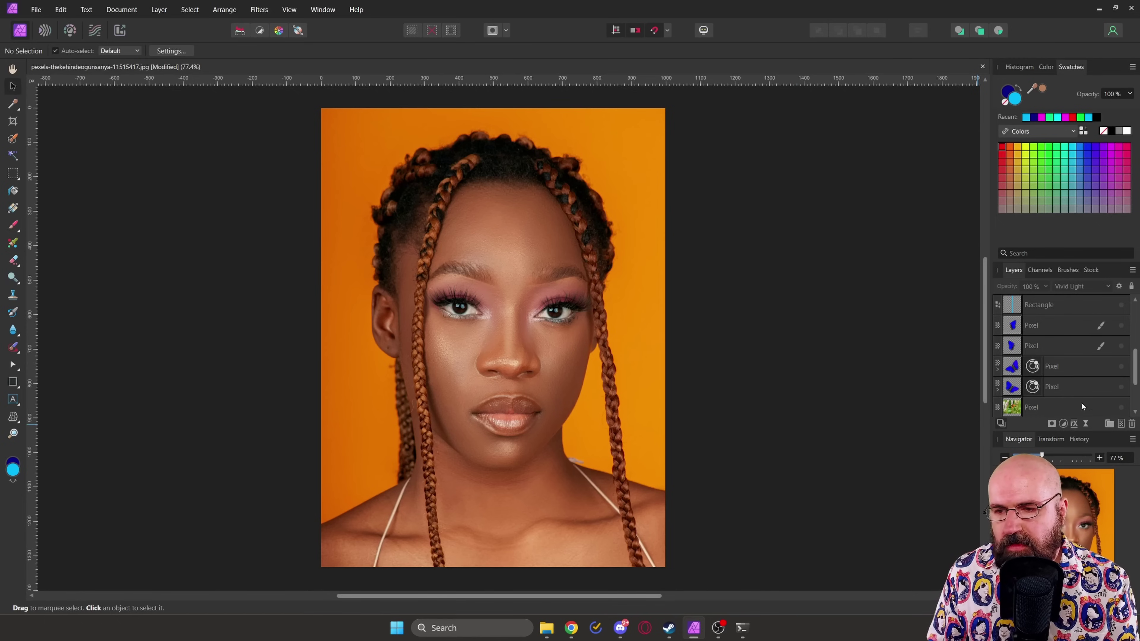
Hide the flower layer and show two blue butterfly Pixel layers beside the woman's head
click(1120, 407)
scroll(1121, 409, down, 1)
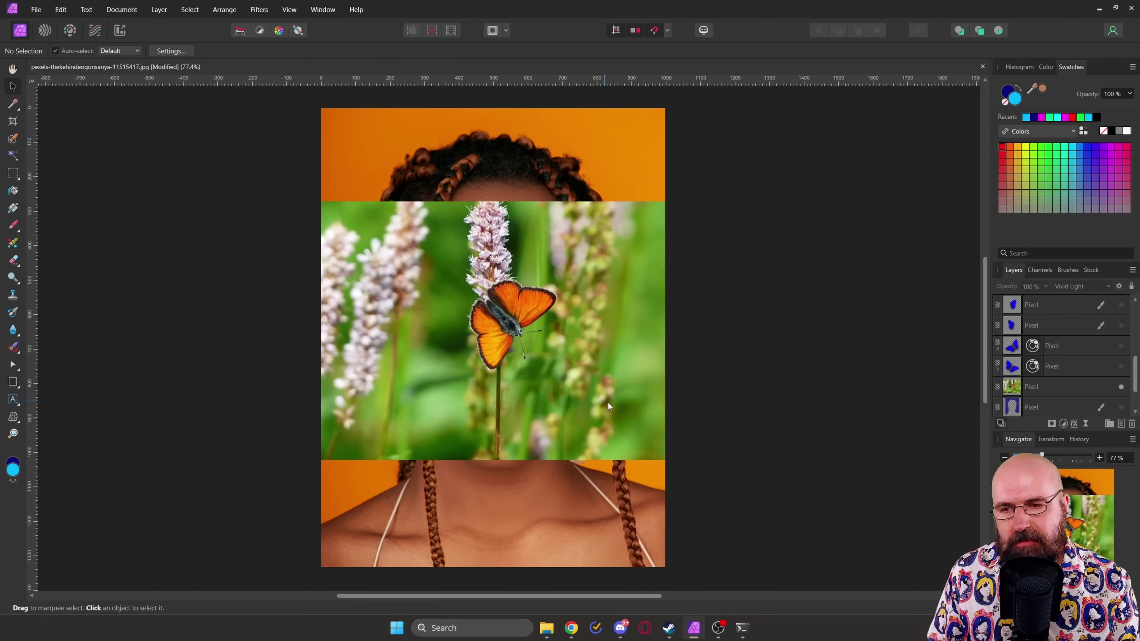
click(1120, 386)
click(1120, 366)
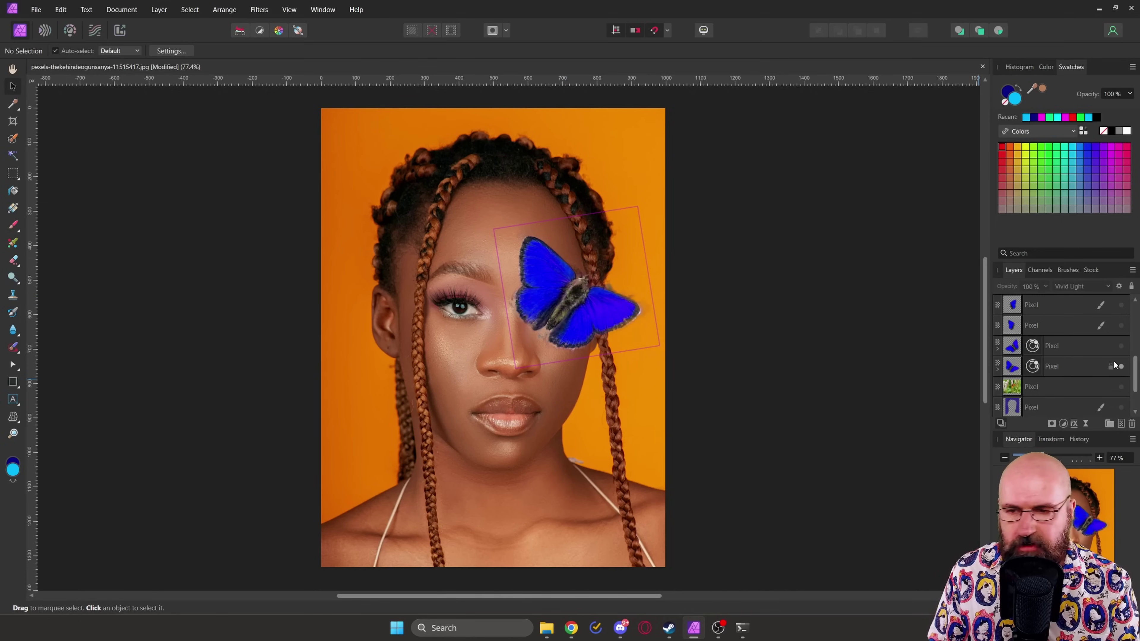
click(1121, 345)
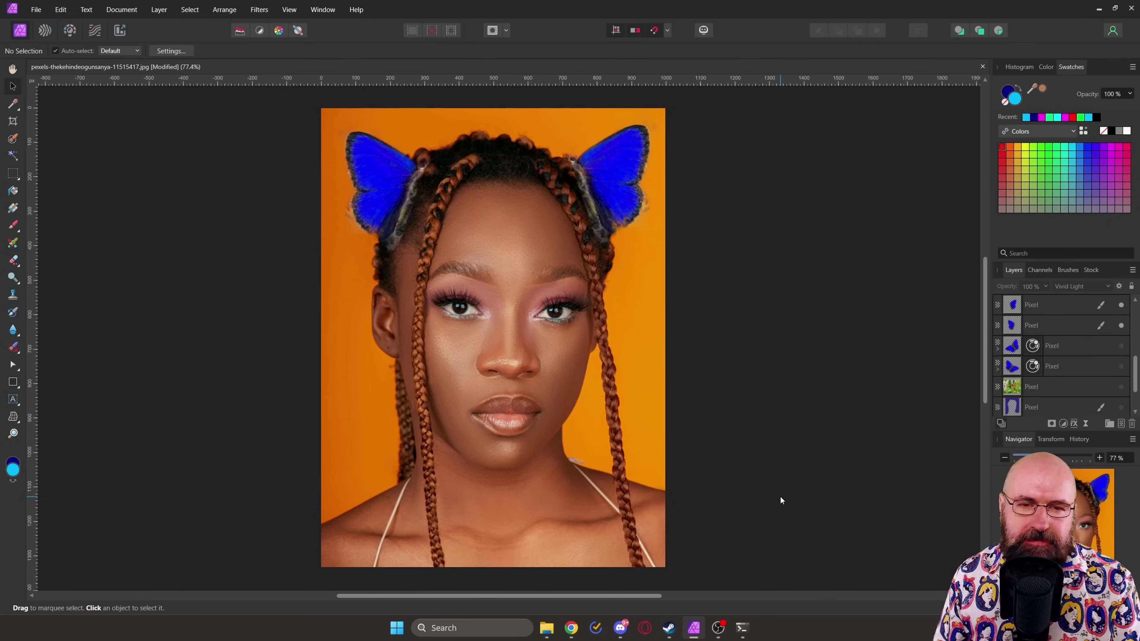
scroll(1055, 374, up, 3)
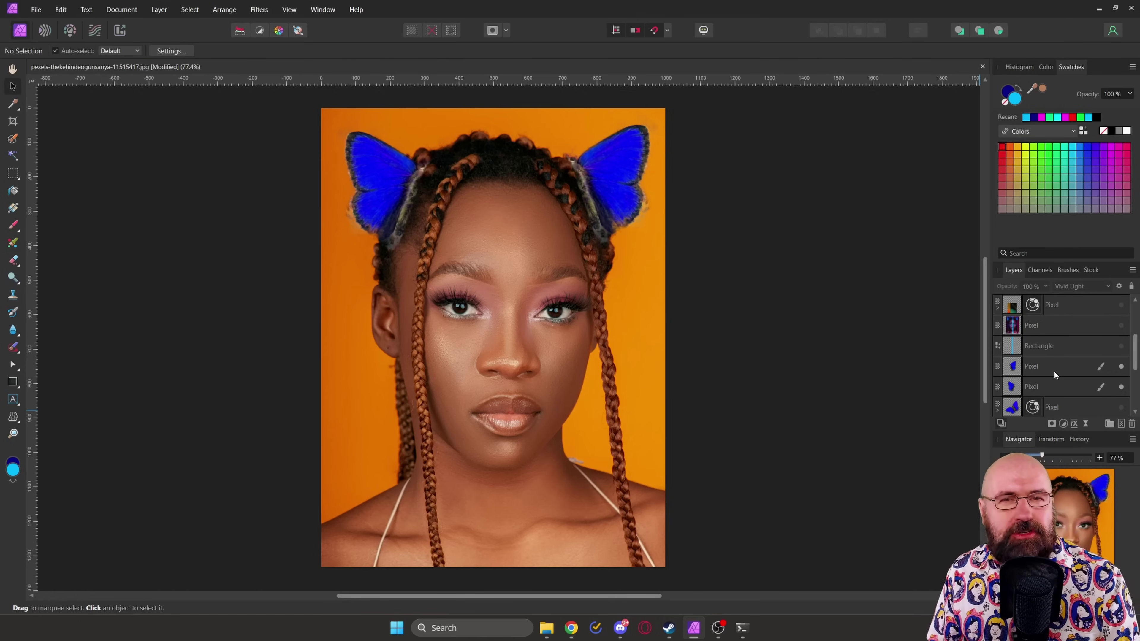
Show the cyan vertical strip Rectangle layer and the layer darkening the orange background
click(1120, 345)
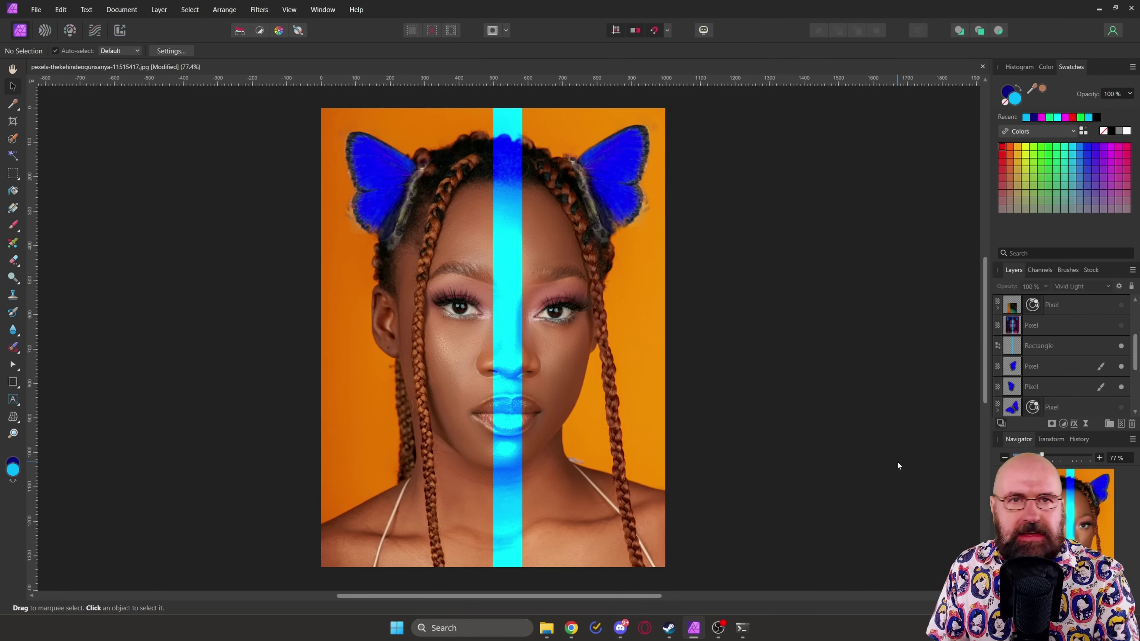
click(1048, 344)
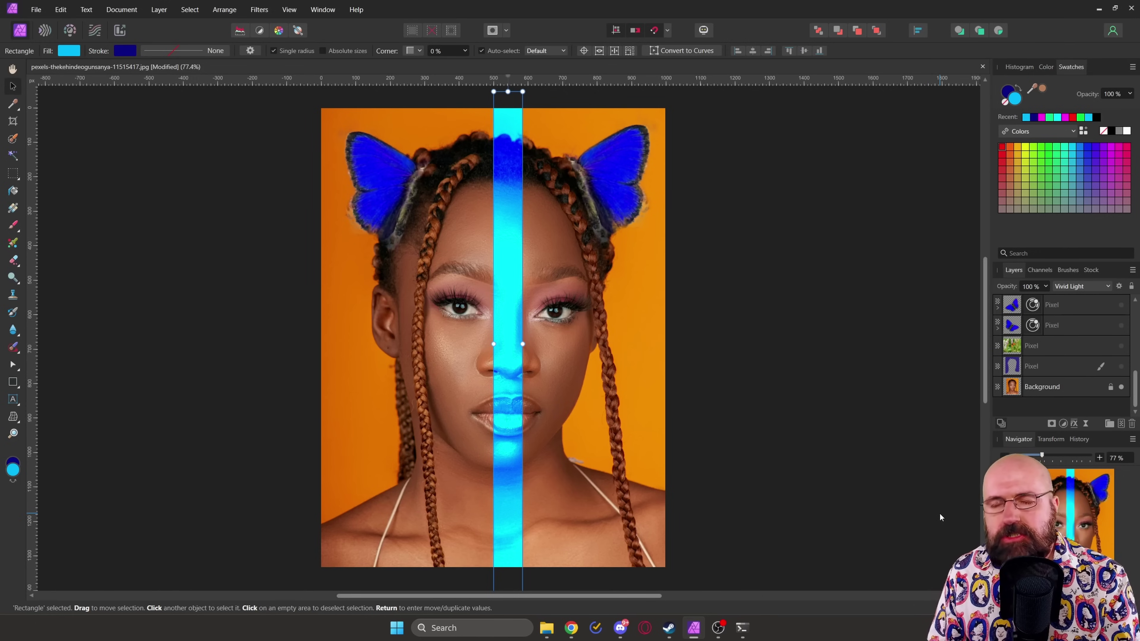
click(1121, 366)
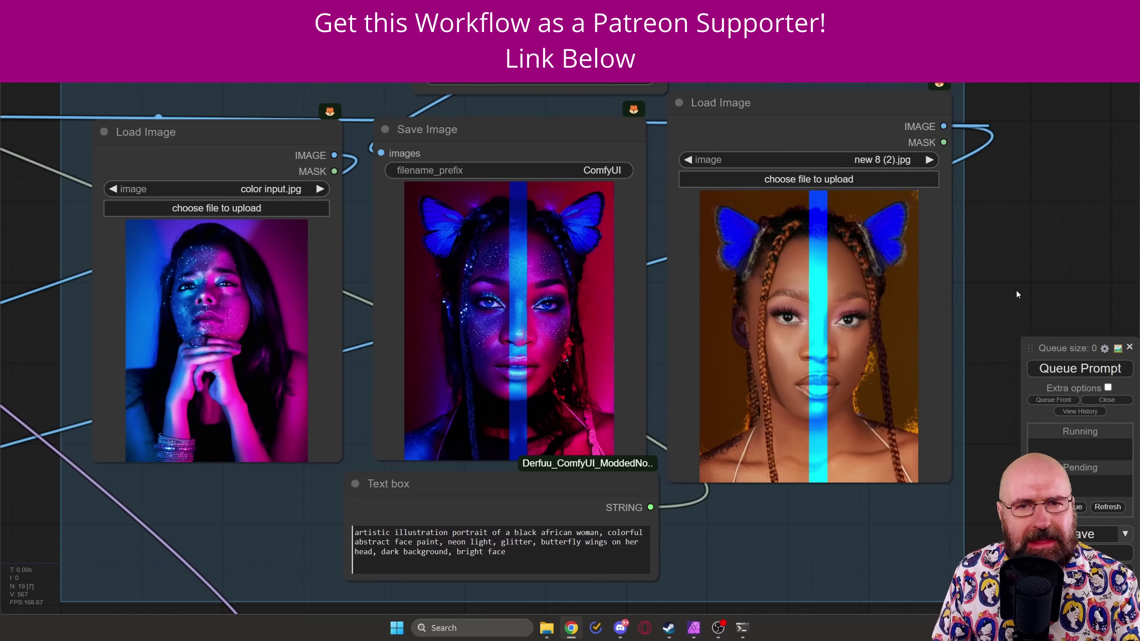
Pan to the Render group and zoom in on Load Checkpoint and the negative prompt node
scroll(1017, 291, down, 8)
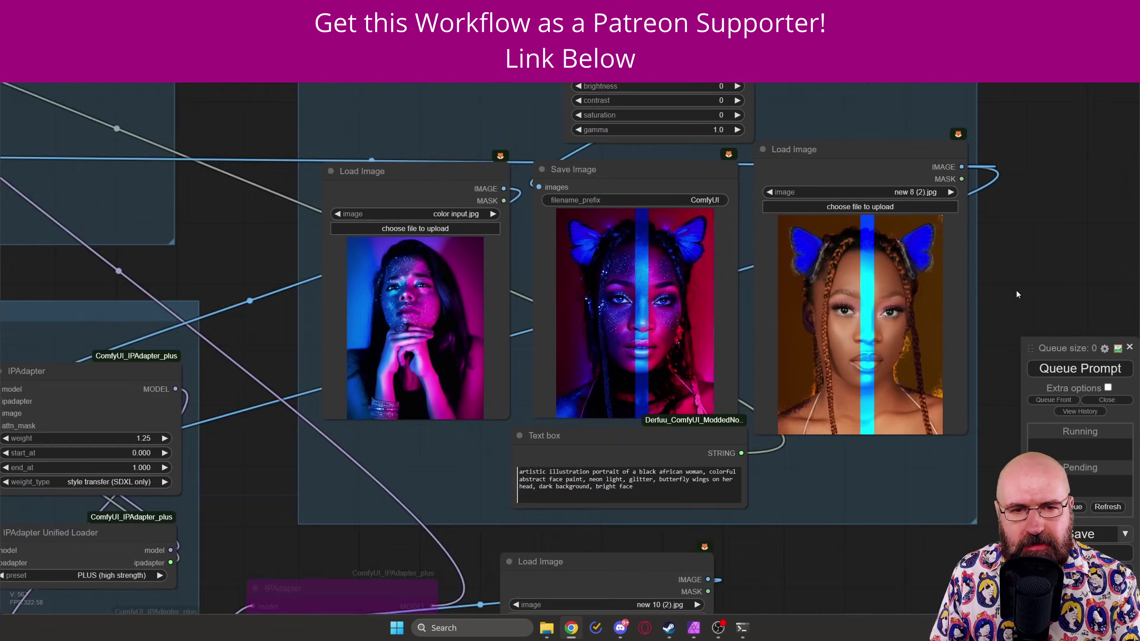
drag(189, 326, 369, 539)
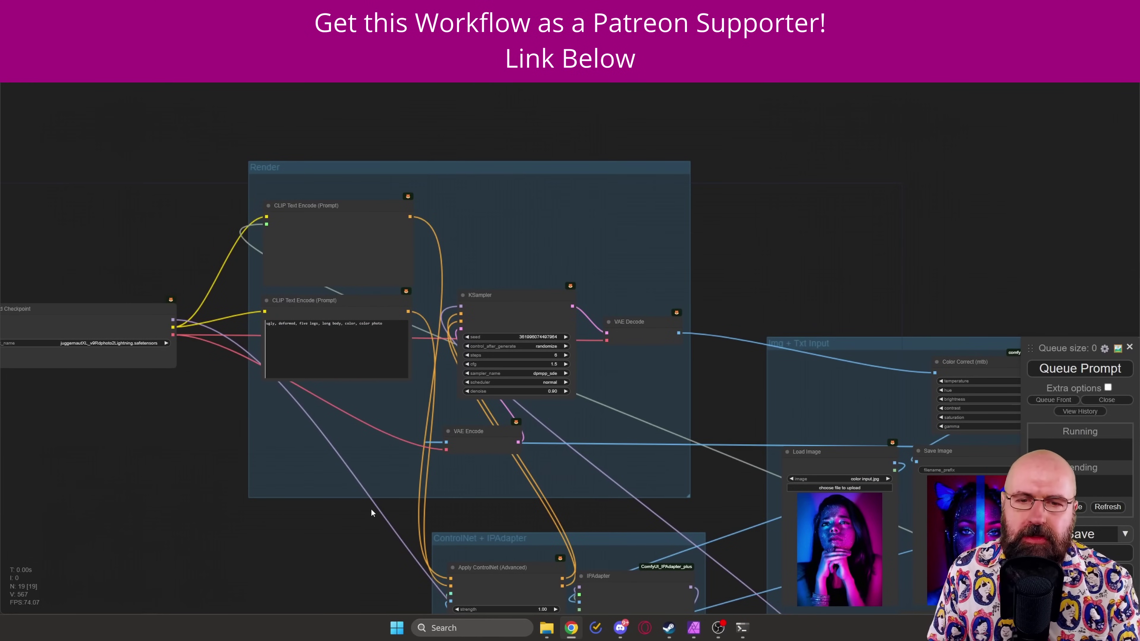
drag(213, 415, 318, 389)
scroll(224, 384, up, 8)
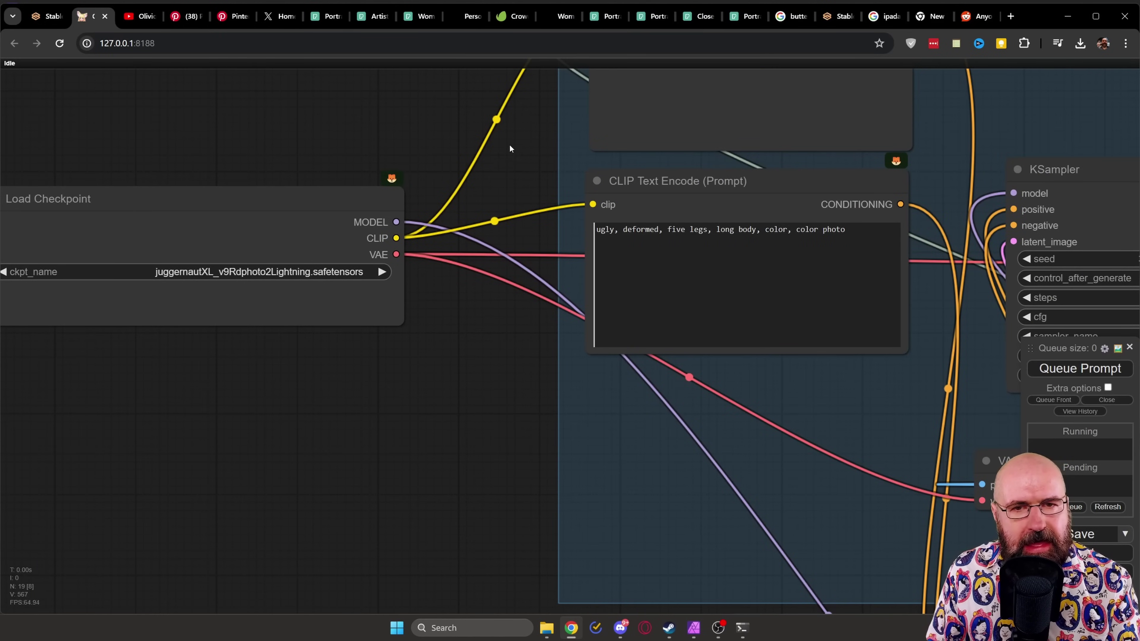
Move the lower CLIP Text Encode node down and the upper one slightly right
drag(509, 148, 326, 355)
click(525, 257)
click(577, 406)
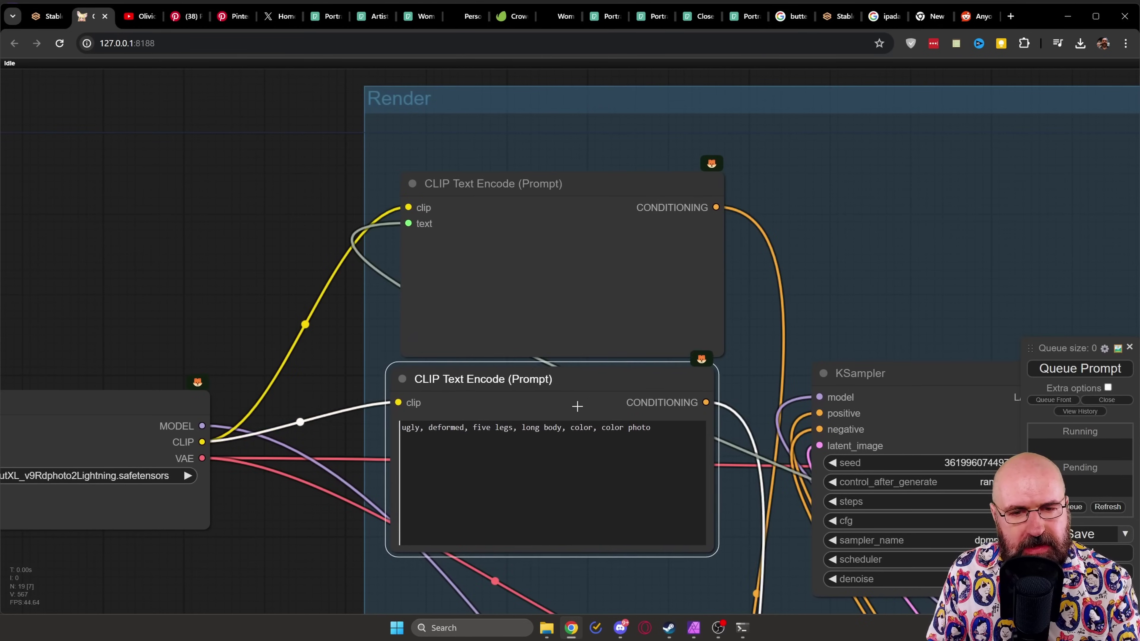
drag(577, 406, 578, 414)
drag(546, 198, 558, 197)
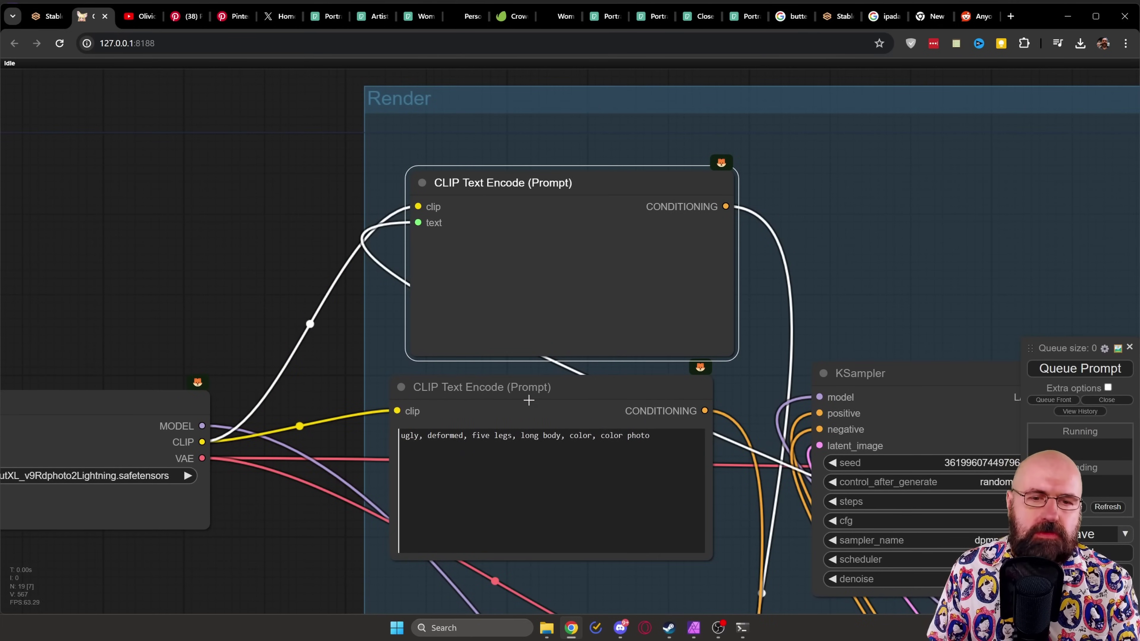
Open and dismiss the upper prompt node's options menu, then pan back to the image loading nodes
right_click(583, 175)
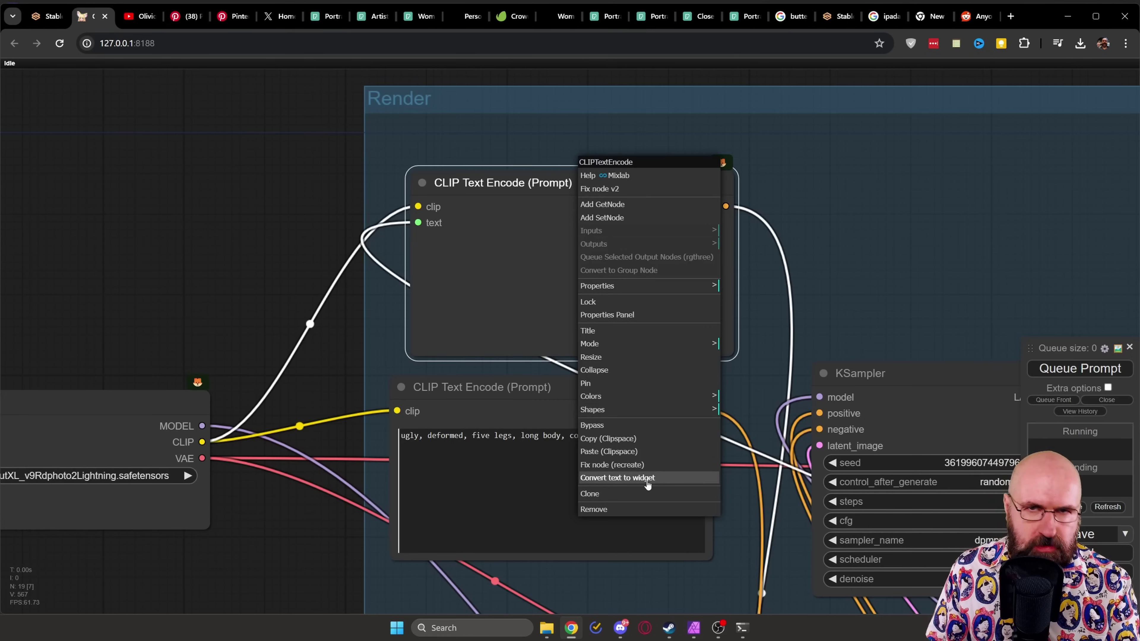
click(462, 176)
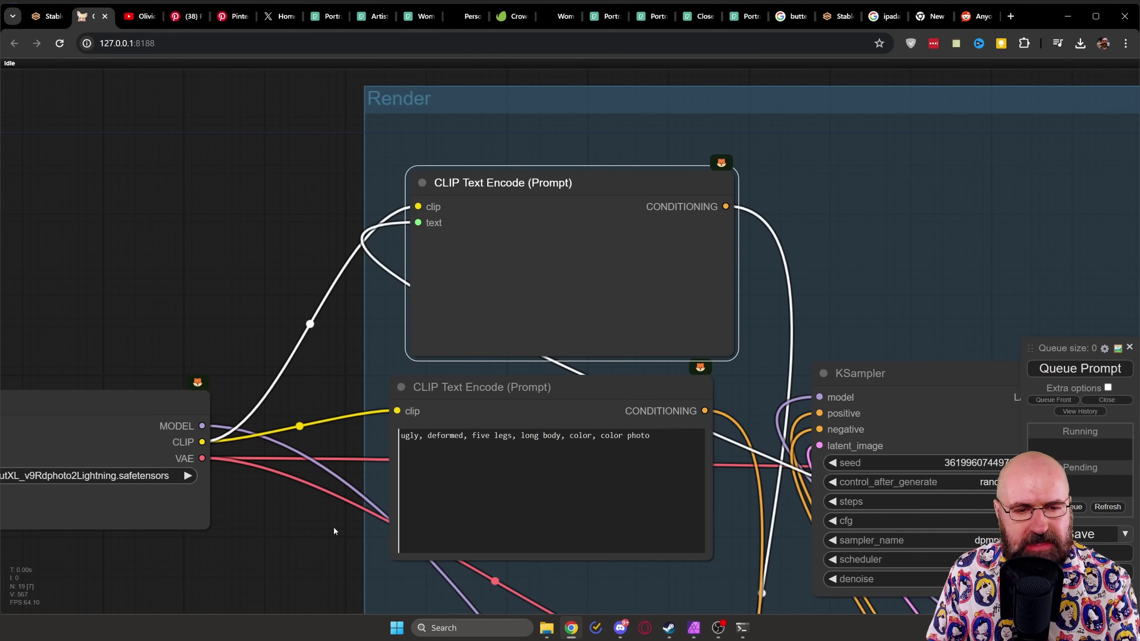
drag(334, 531, 883, 399)
Zoom in on the image nodes, then jump the view to the KSampler and VAE Encode area
scroll(241, 140, up, 5)
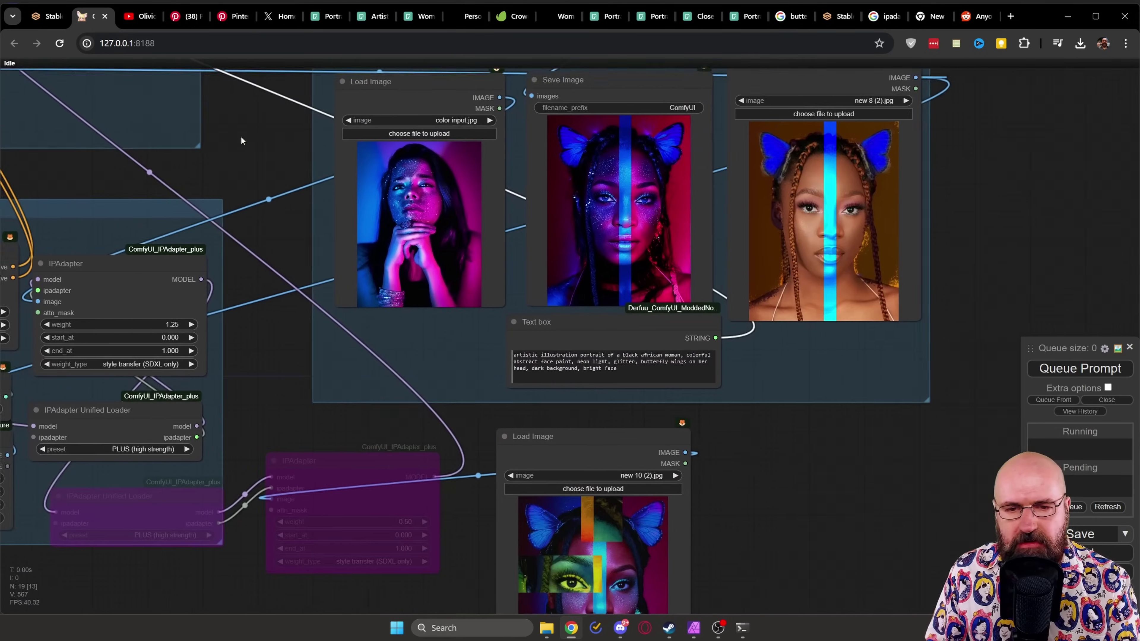
drag(241, 140, 197, 135)
scroll(619, 135, up, 2)
drag(1085, 229, 1093, 331)
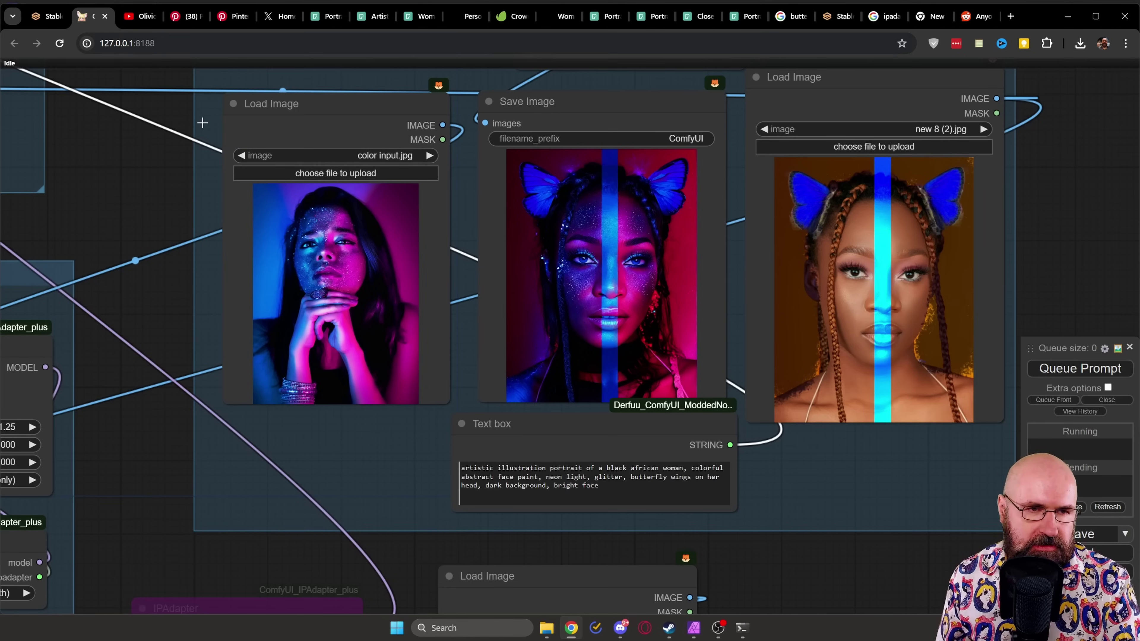
key(2)
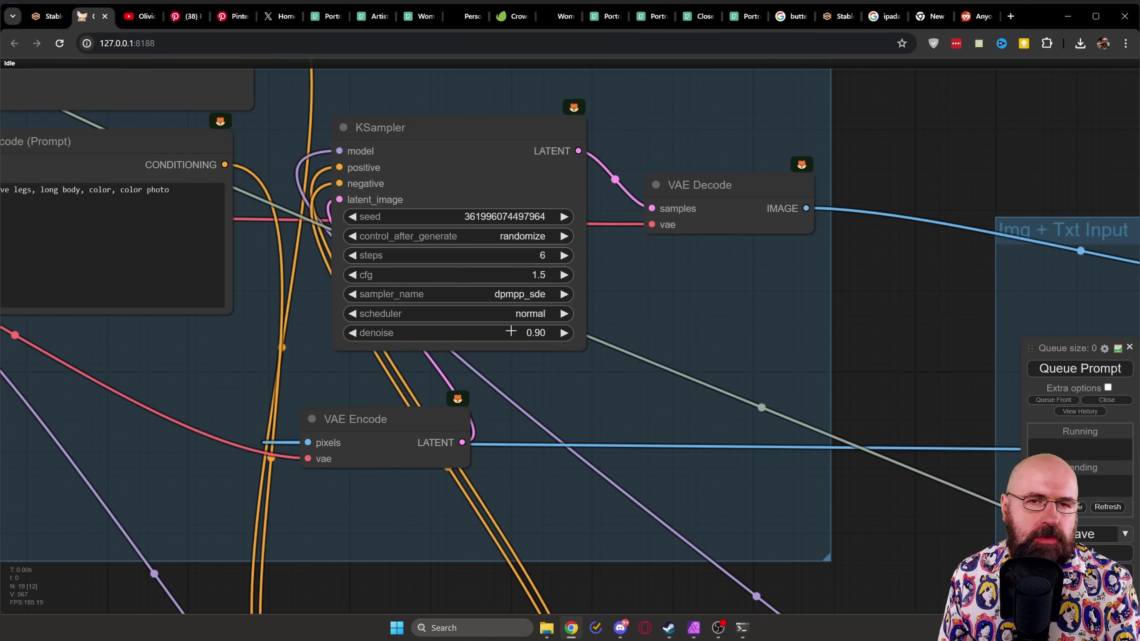
Shift the VAE Encode node slightly left and down beside the KSampler
mouse_move(387, 431)
mouse_down()
mouse_move(359, 431)
mouse_move(374, 432)
mouse_up()
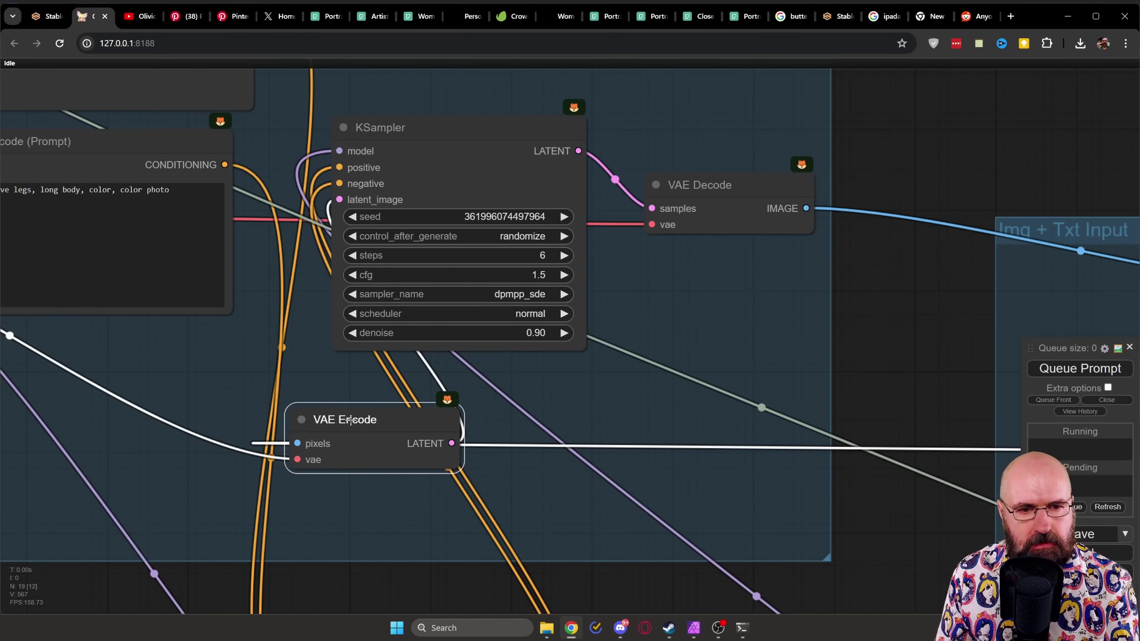
drag(350, 424, 313, 433)
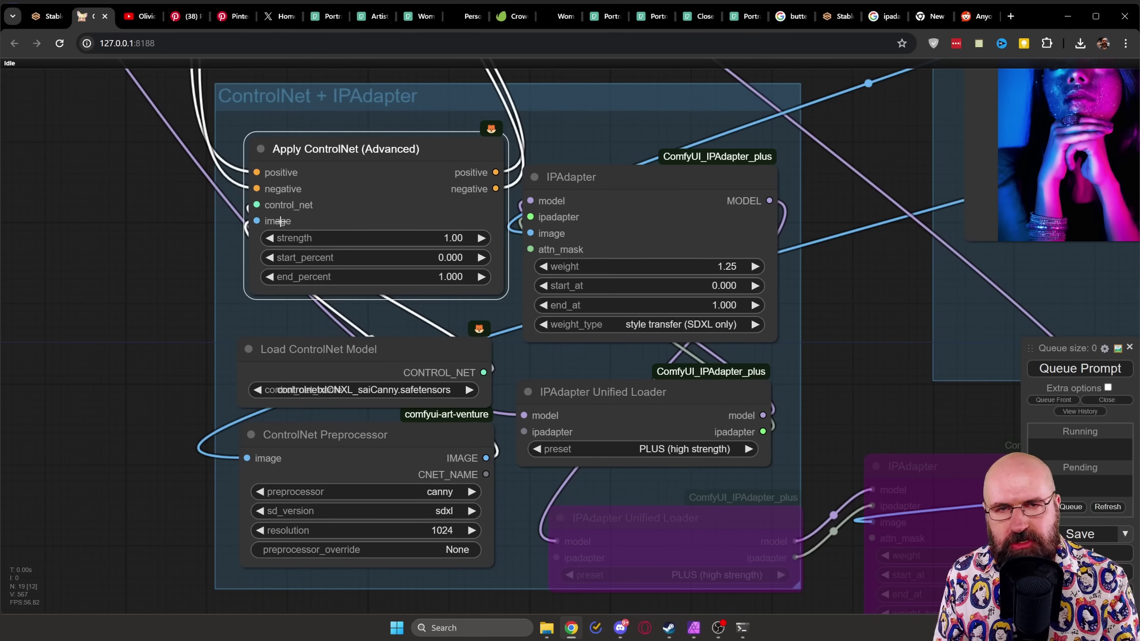
Nudge the canny SDXL ControlNet Preprocessor down and move the weight-1.25 IPAdapter toward the centre
drag(859, 373, 301, 416)
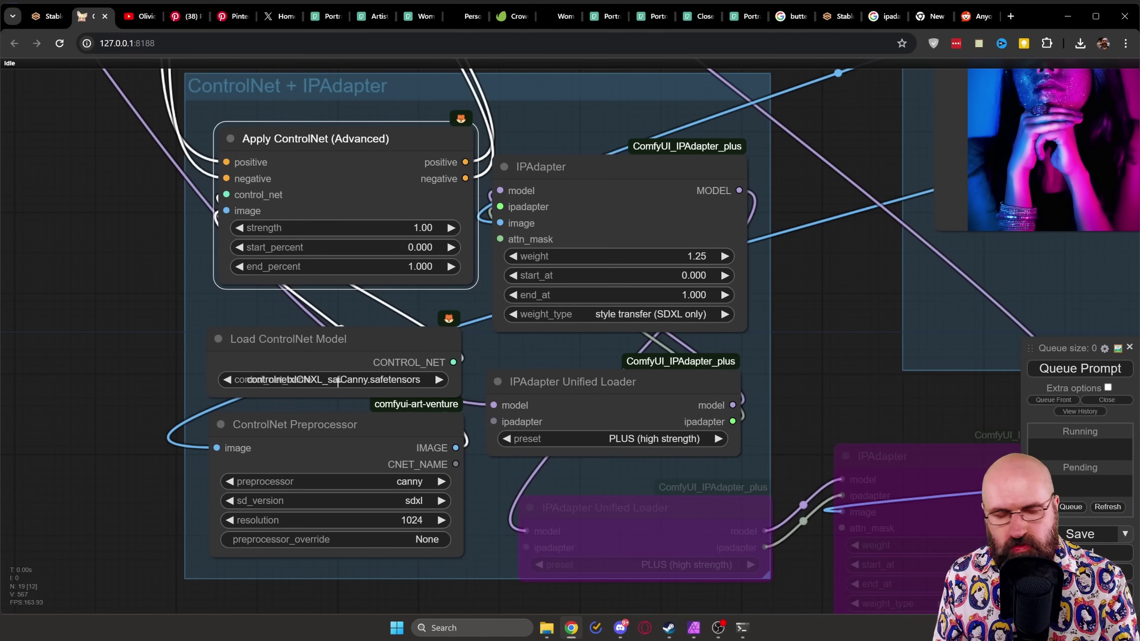
drag(277, 428, 278, 432)
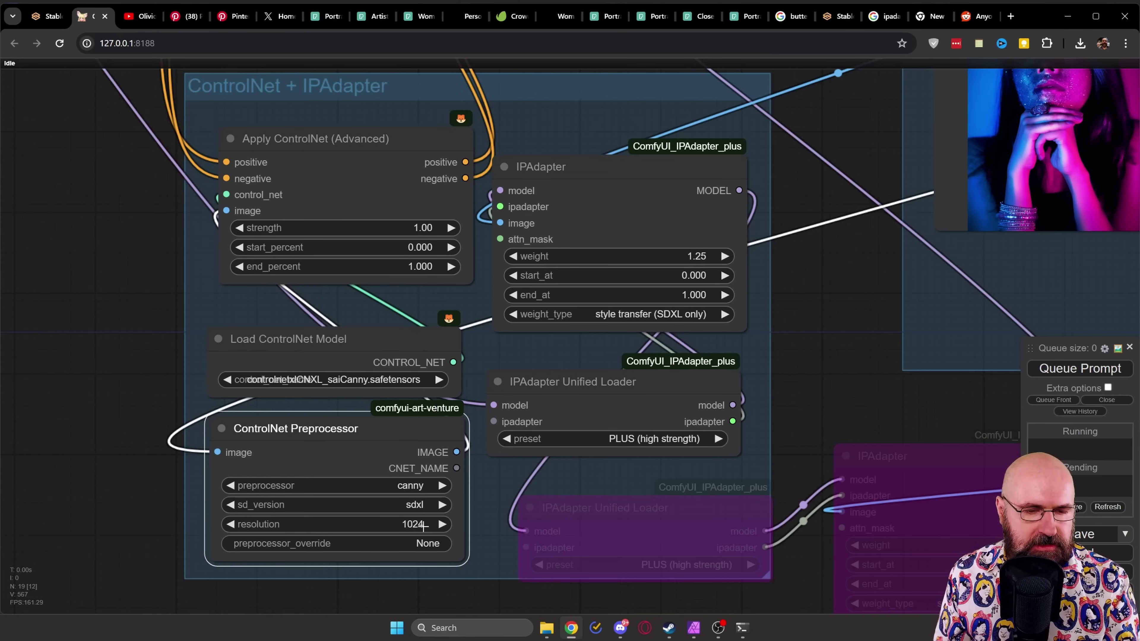
drag(700, 345, 573, 345)
drag(565, 168, 572, 163)
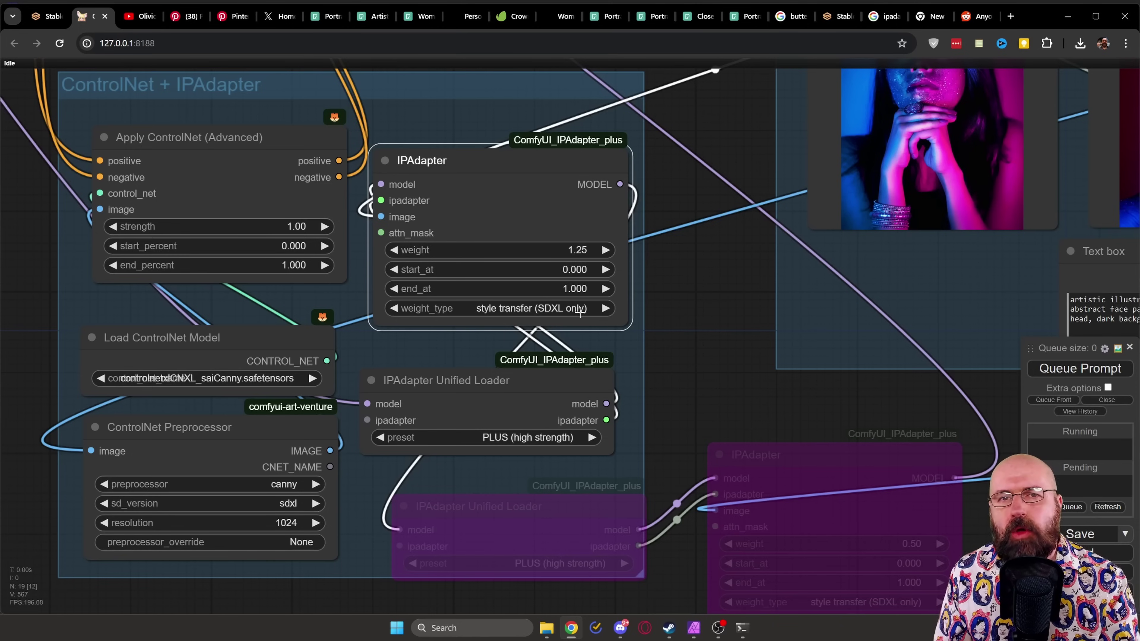
Shift the upper PLUS (high strength) IPAdapter Unified Loader slightly up and right
drag(487, 385, 524, 378)
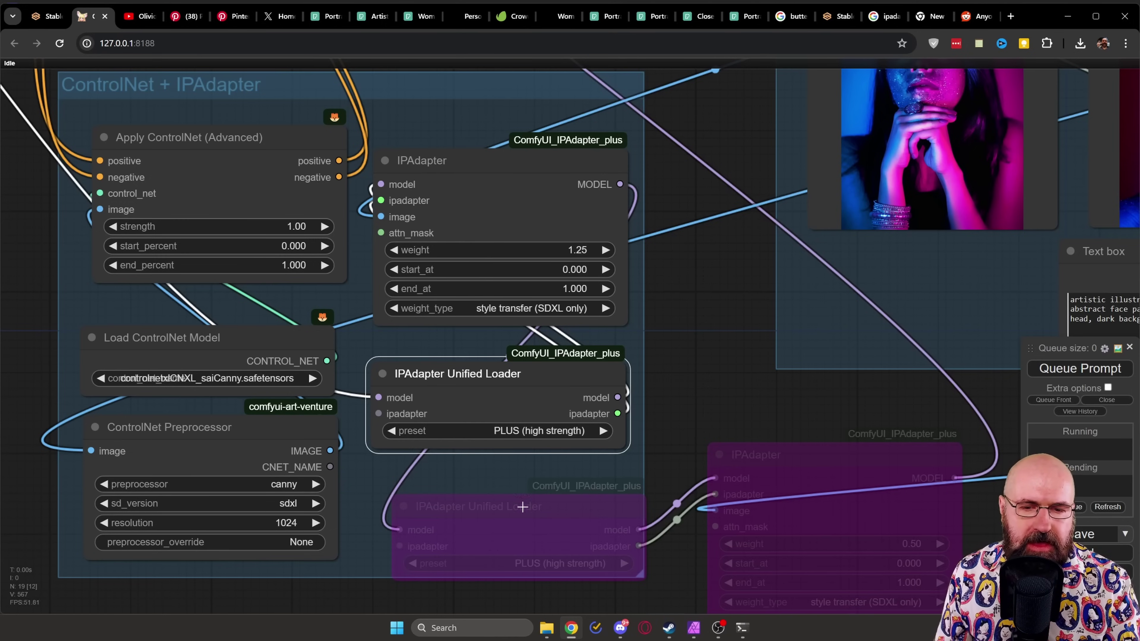
Move the bypassed second Unified Loader and weight-0.50 IPAdapter up beside the first pair
drag(539, 514, 562, 479)
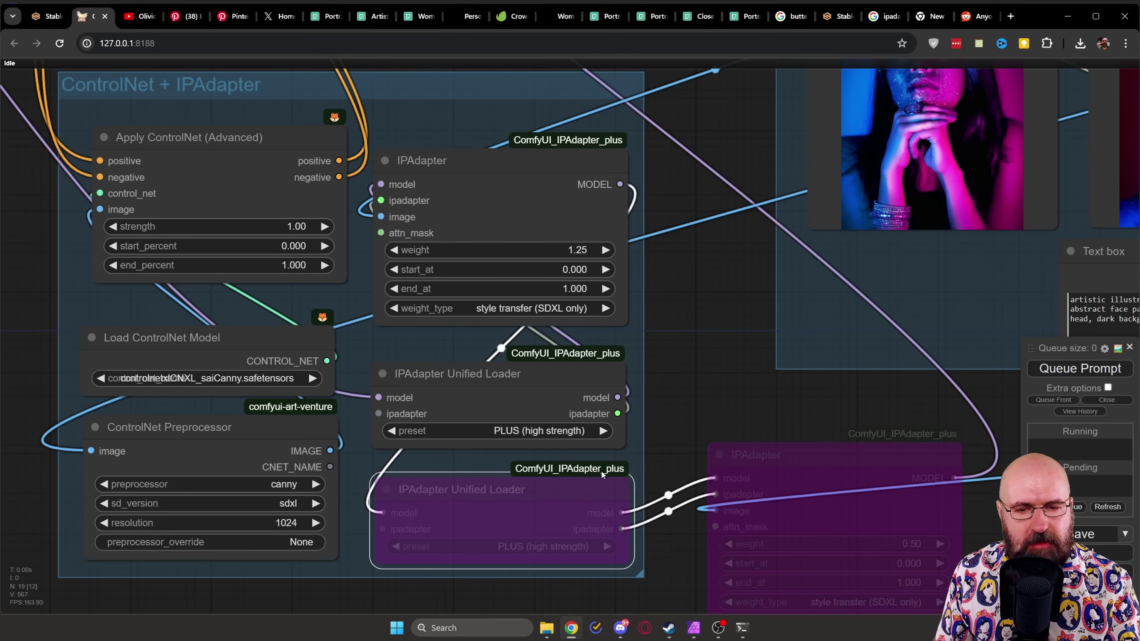
drag(818, 463, 809, 435)
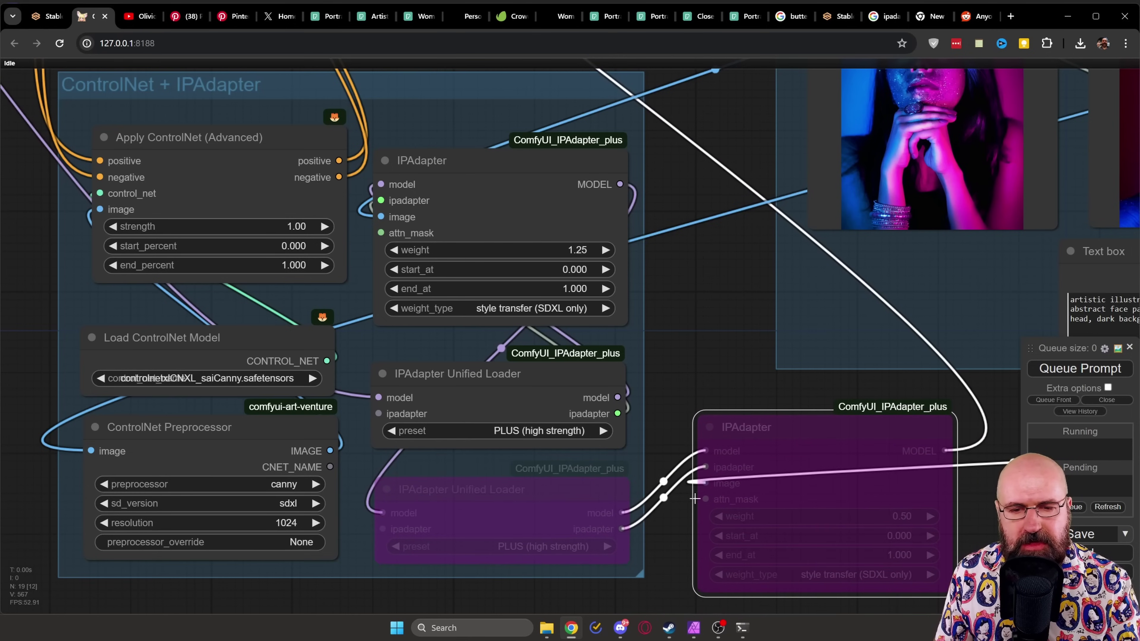
scroll(766, 419, down, 3)
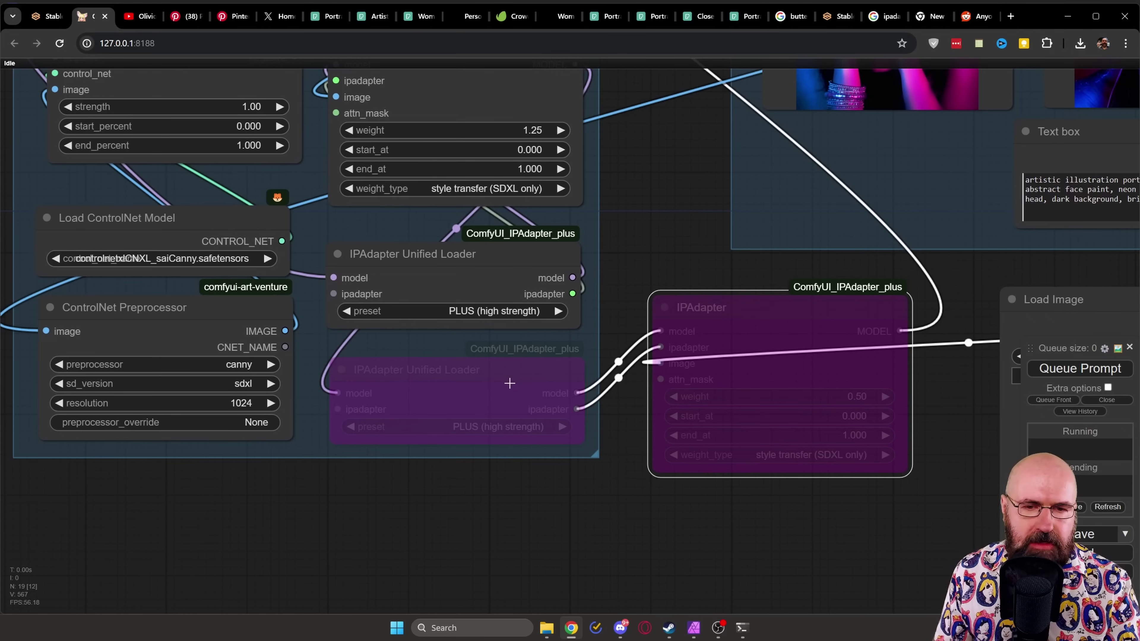
Un-bypass the second IPAdapter Unified Loader and its weight-0.50 IPAdapter, using Ctrl+B for the latter
right_click(481, 364)
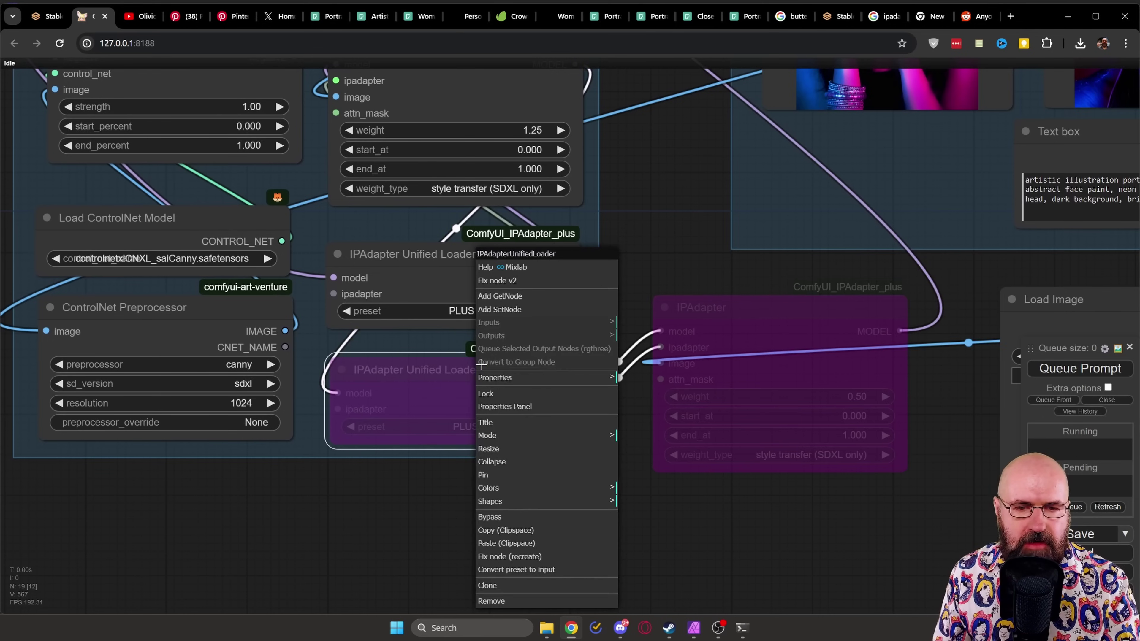
click(499, 520)
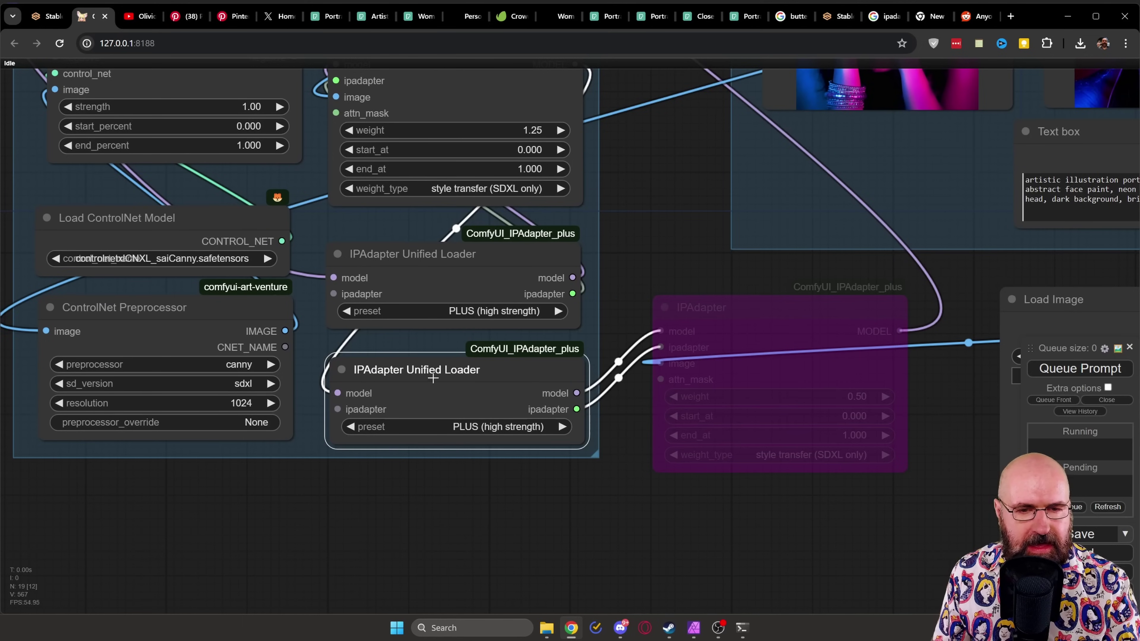
click(700, 469)
key(ctrl+b)
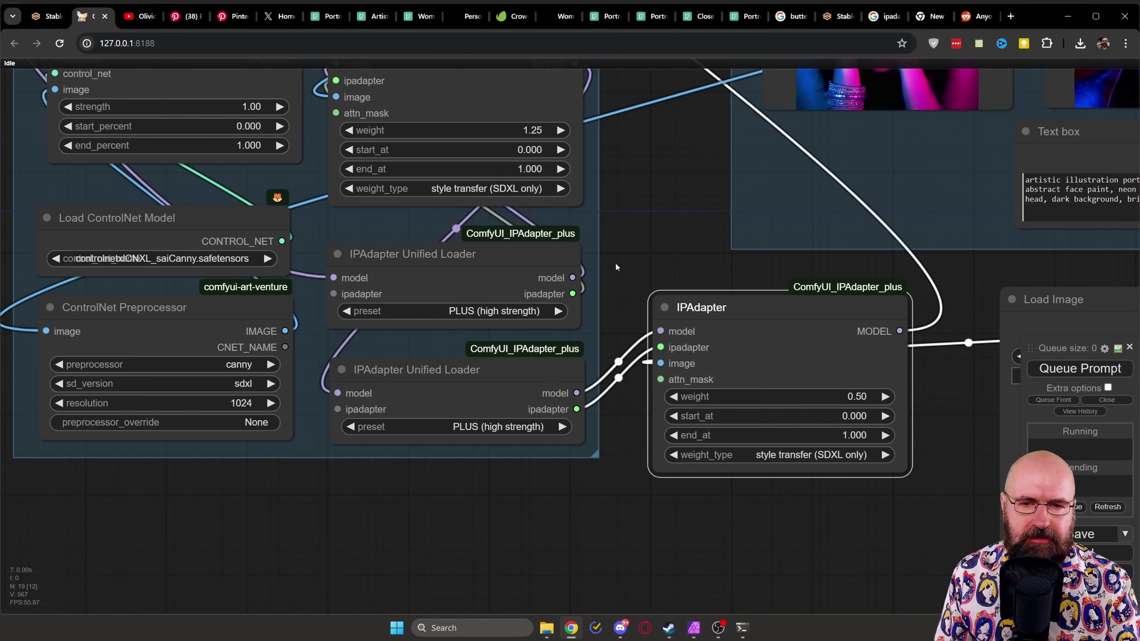
scroll(638, 274, up, 2)
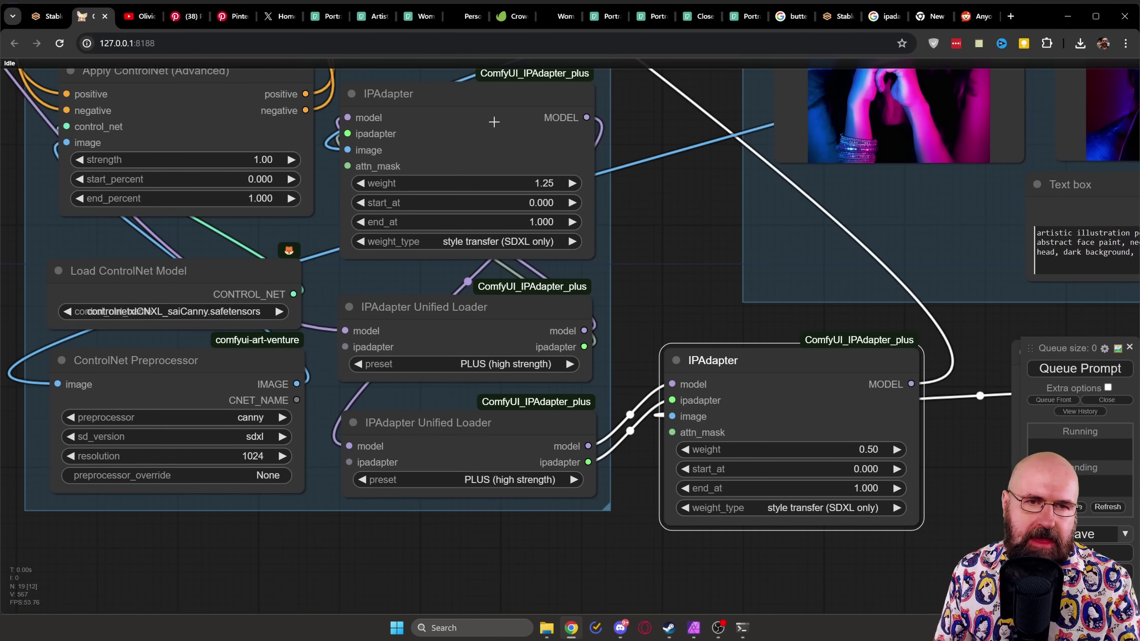
Tidy the layout by nudging the upper IPAdapter, second Unified Loader and weight-0.50 IPAdapter into place
mouse_move(479, 106)
mouse_down()
mouse_move(485, 121)
mouse_move(477, 109)
mouse_up()
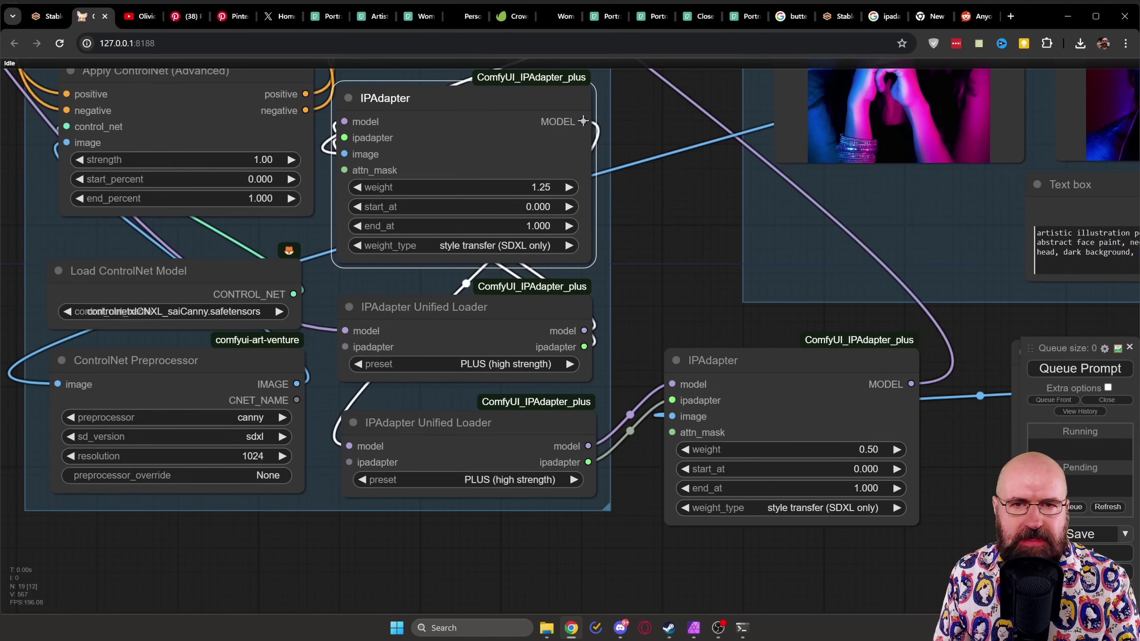
drag(443, 441, 430, 432)
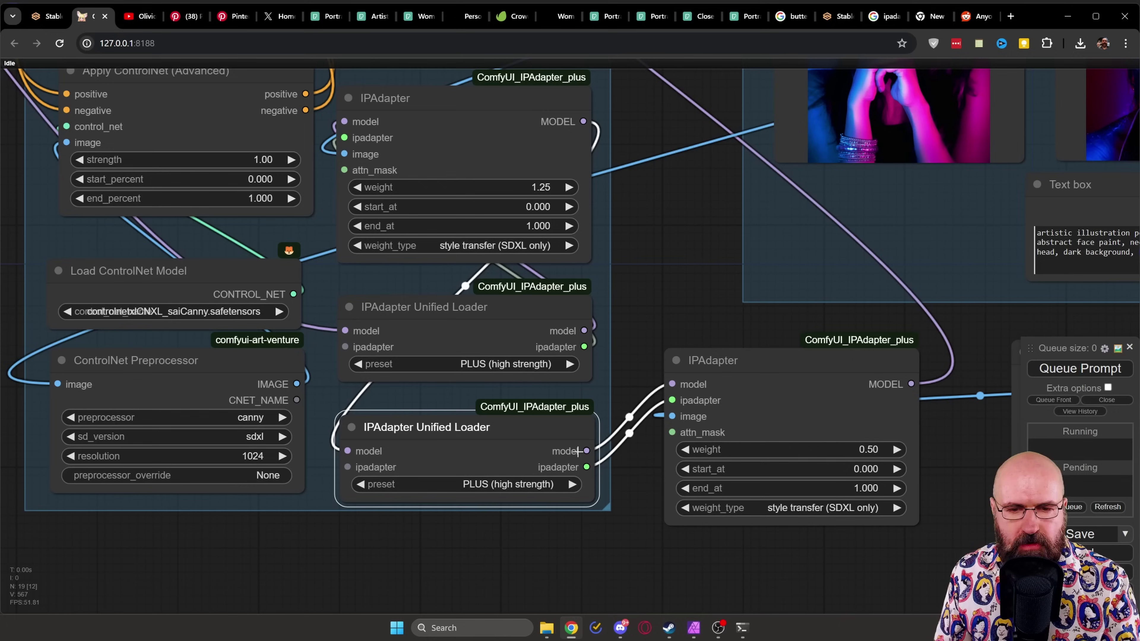
drag(732, 361, 729, 364)
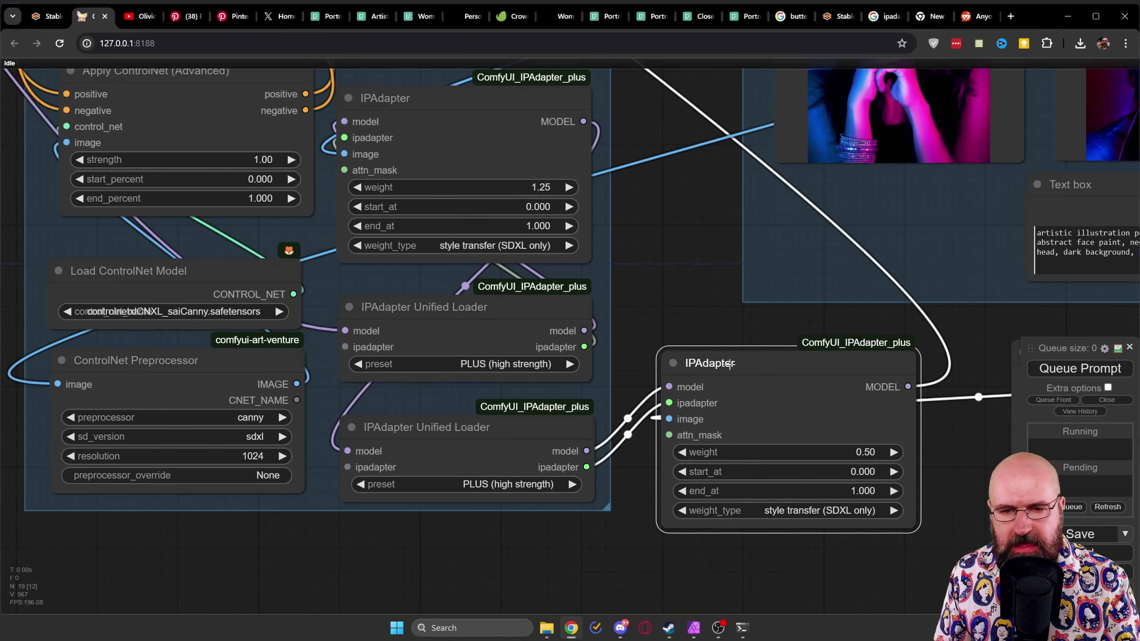
drag(826, 368, 820, 394)
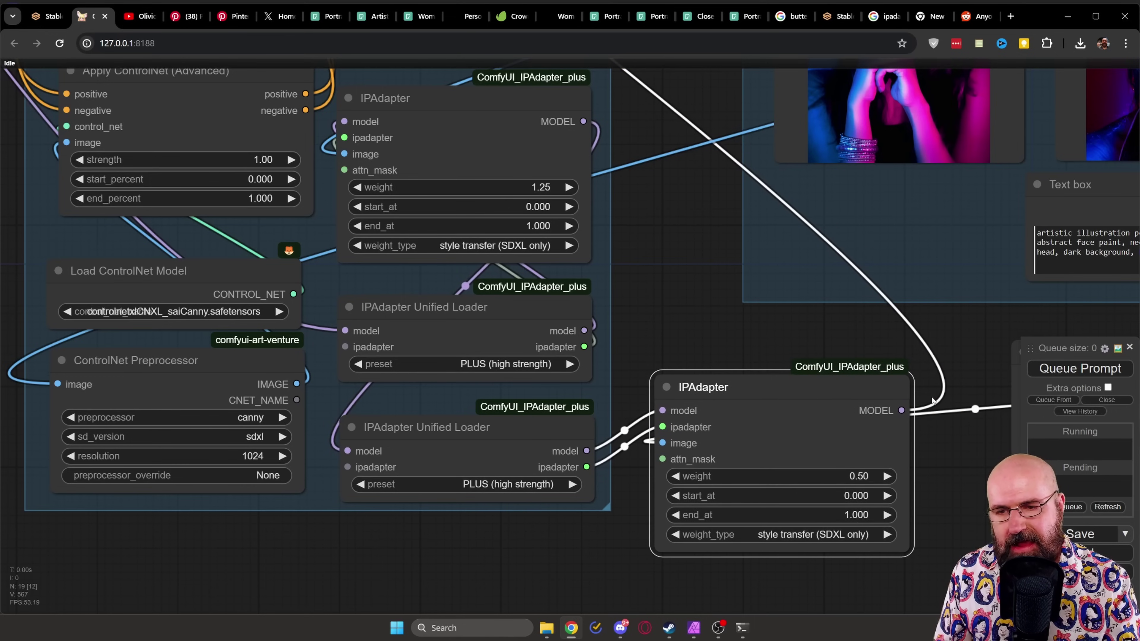
scroll(789, 307, down, 3)
Pan from the KSampler to the IPAdapter group and shift the color input.jpg Load Image node slightly
drag(680, 135, 705, 426)
drag(644, 229, 687, 288)
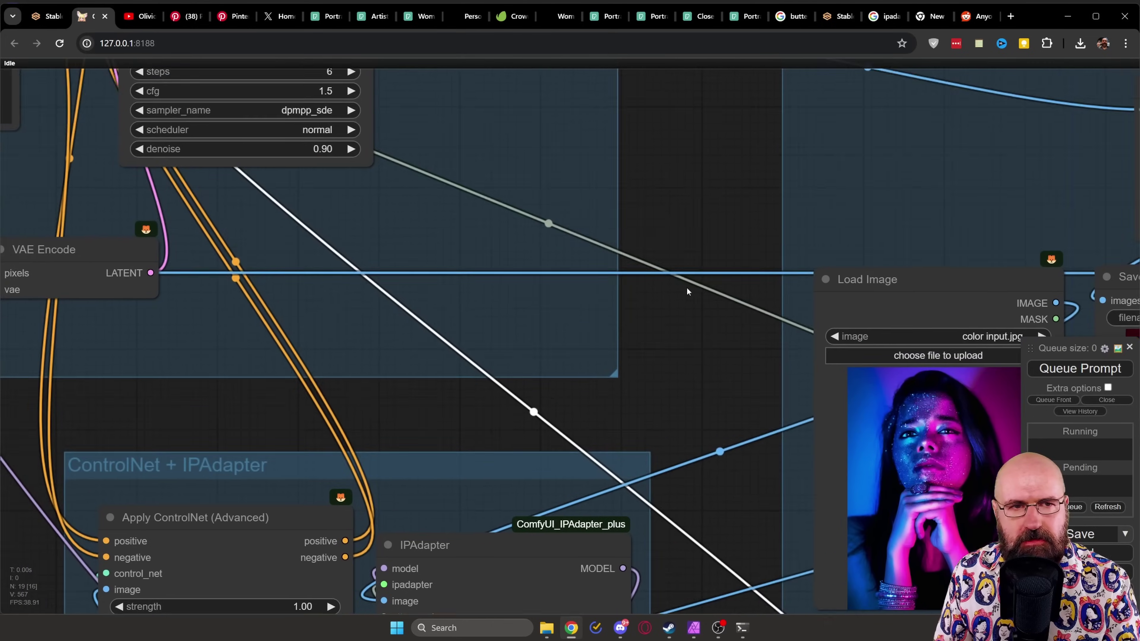
scroll(538, 279, up, 3)
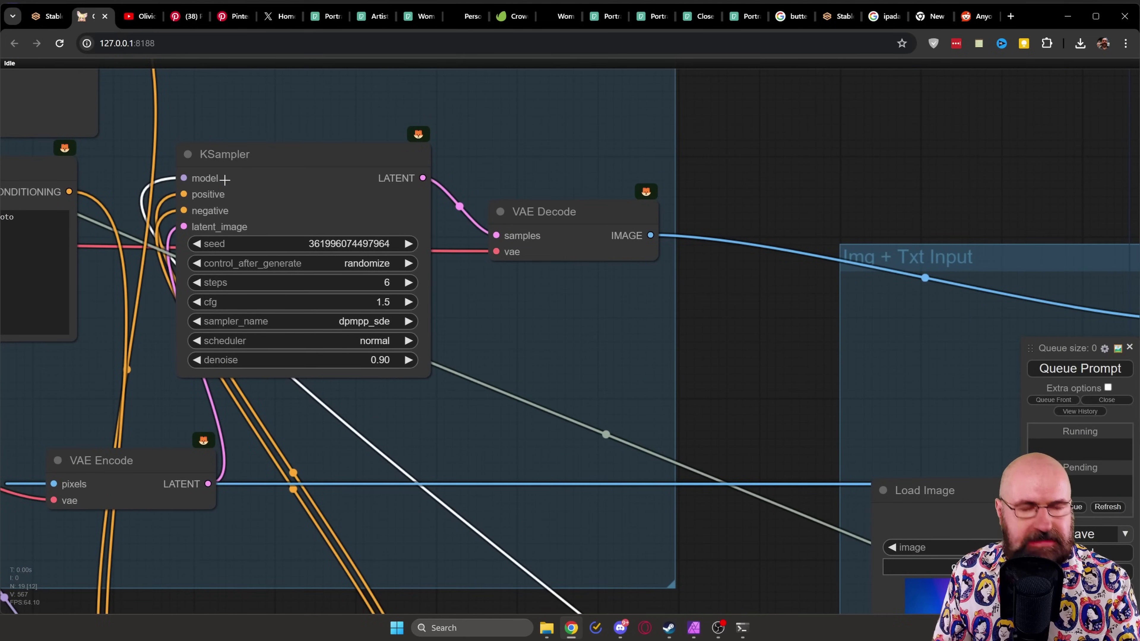
drag(713, 506, 748, 331)
drag(745, 561, 718, 215)
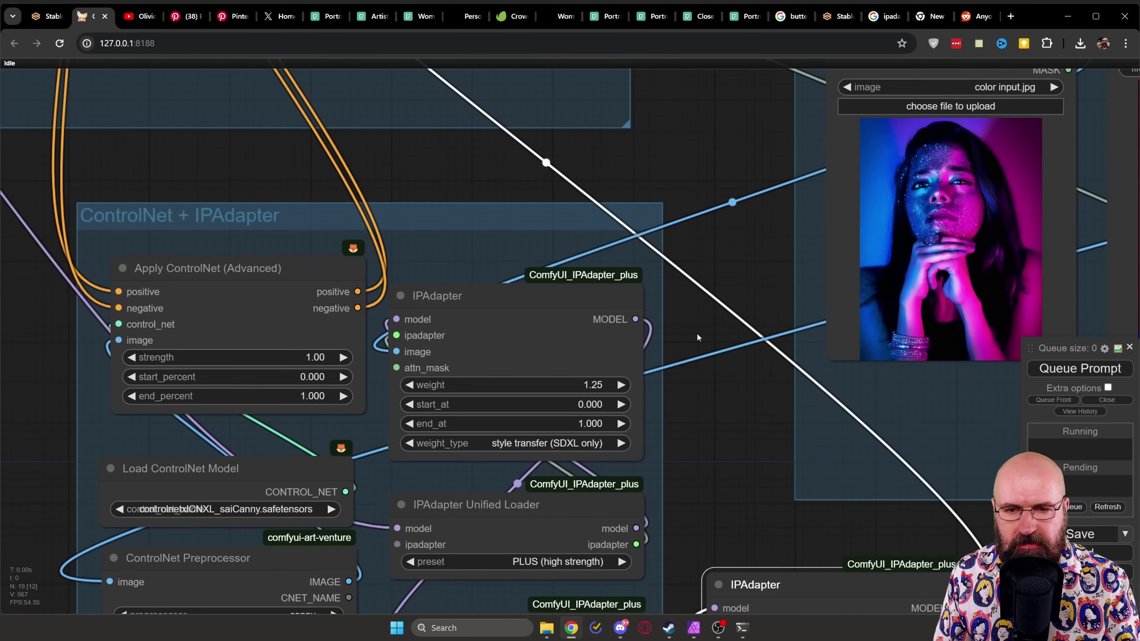
drag(710, 493, 560, 421)
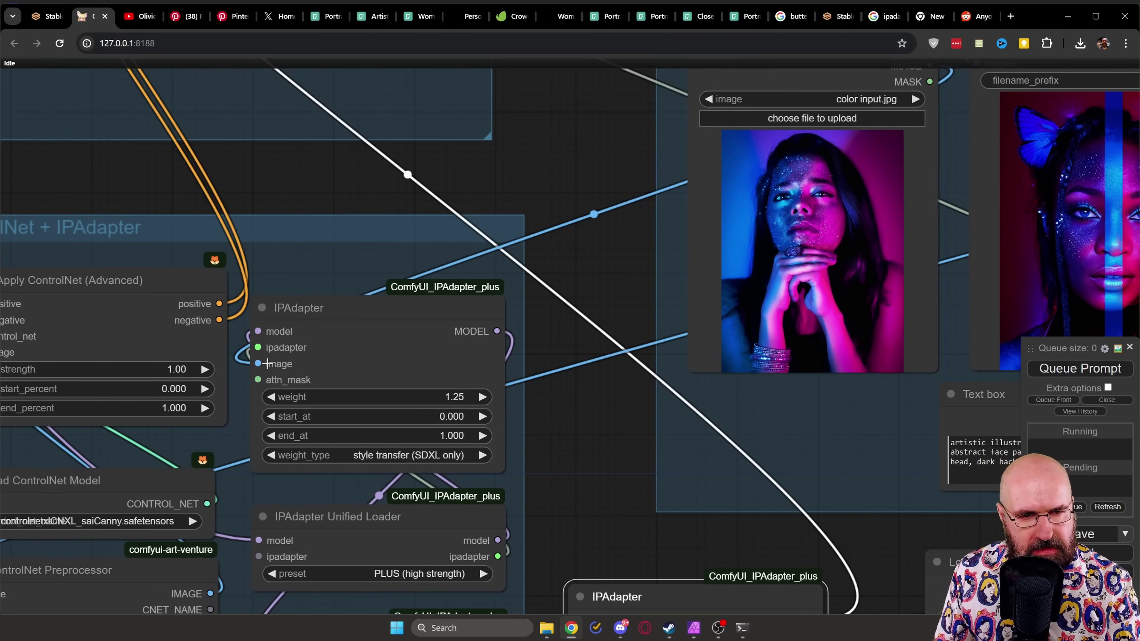
drag(591, 241, 549, 308)
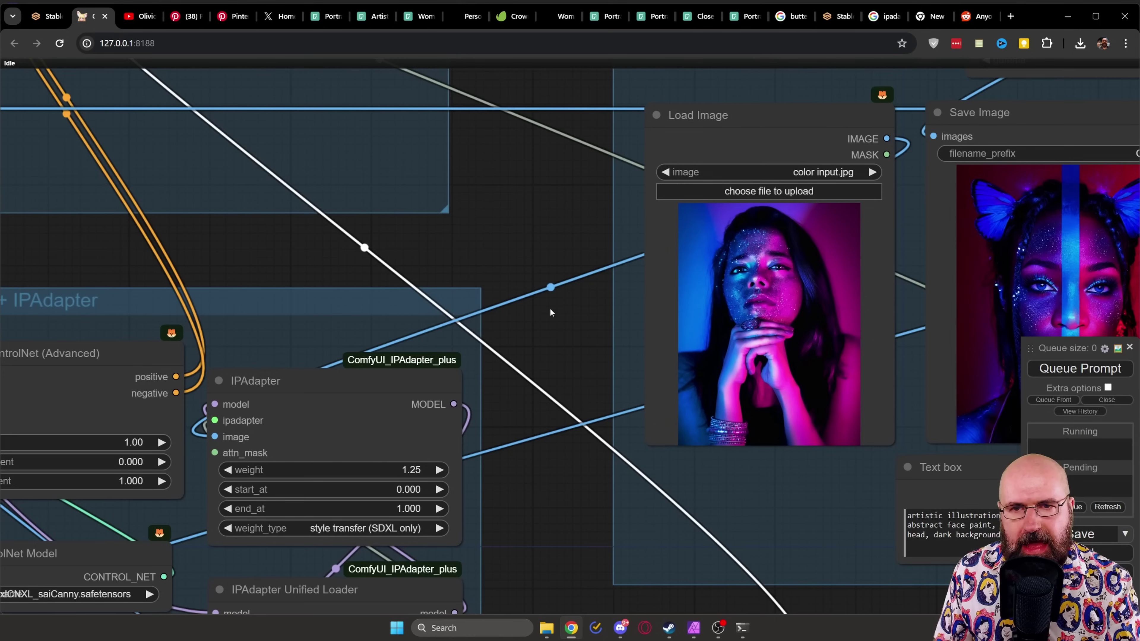
mouse_move(752, 112)
mouse_down()
mouse_move(769, 131)
mouse_move(776, 122)
mouse_move(754, 117)
mouse_up()
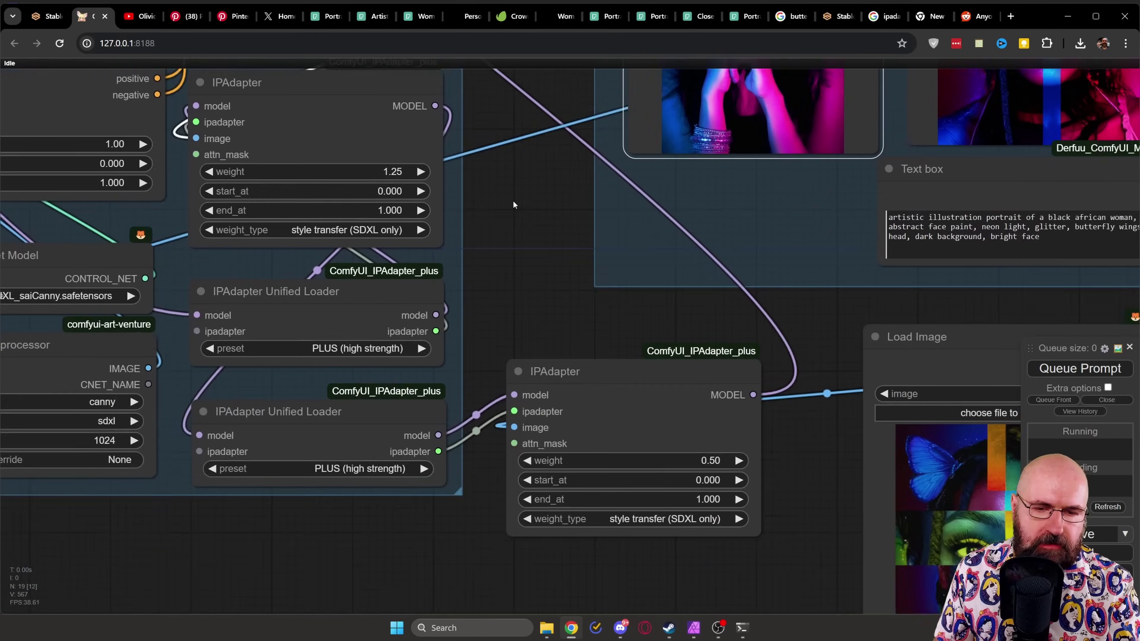
Move the collage Load Image node left, then bypass the second Unified Loader and its IPAdapter
drag(513, 200, 464, 115)
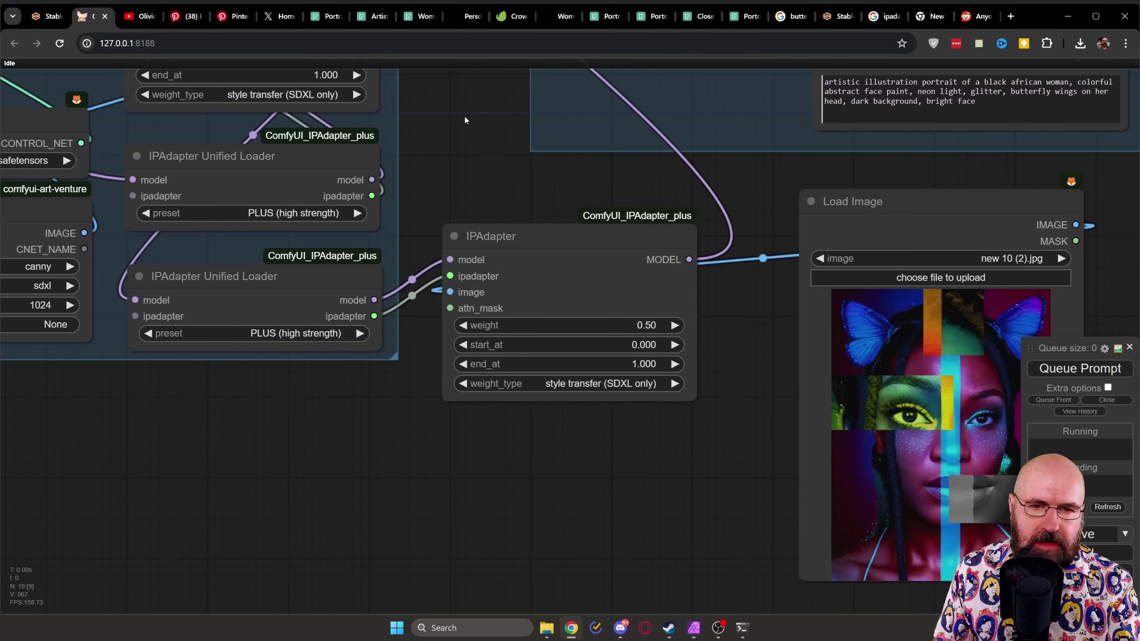
drag(906, 194, 870, 207)
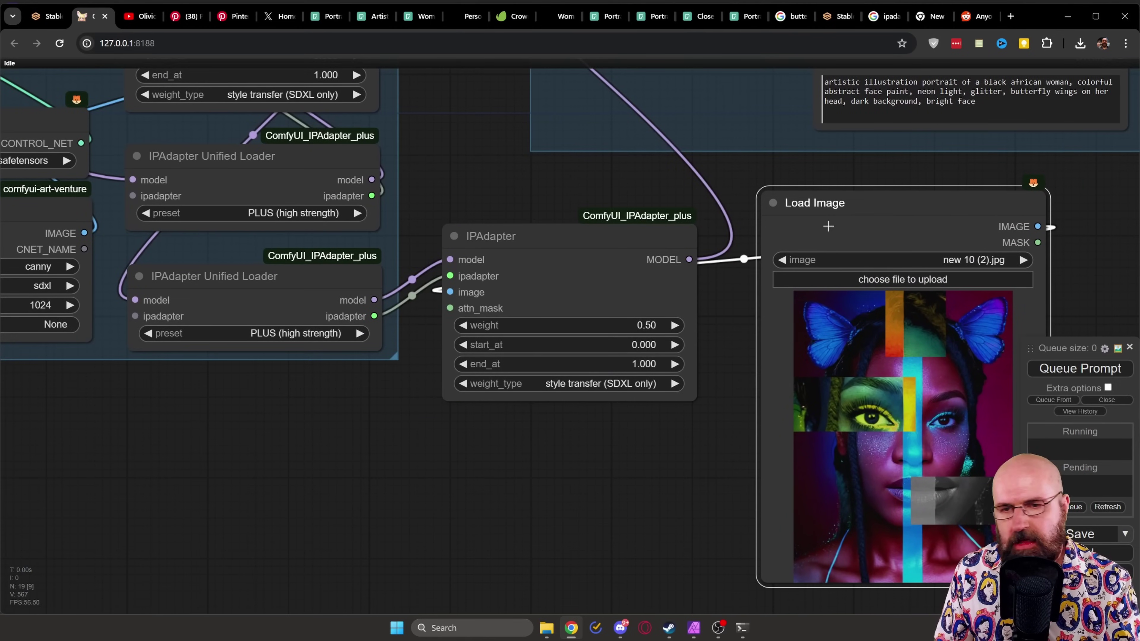
right_click(283, 277)
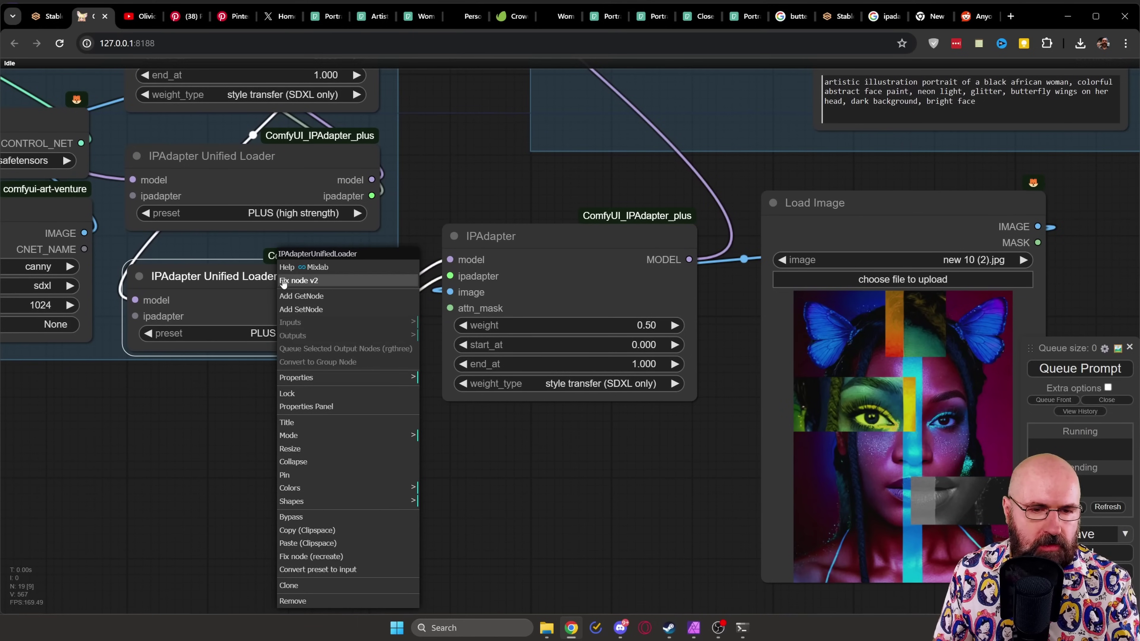
click(297, 516)
right_click(542, 226)
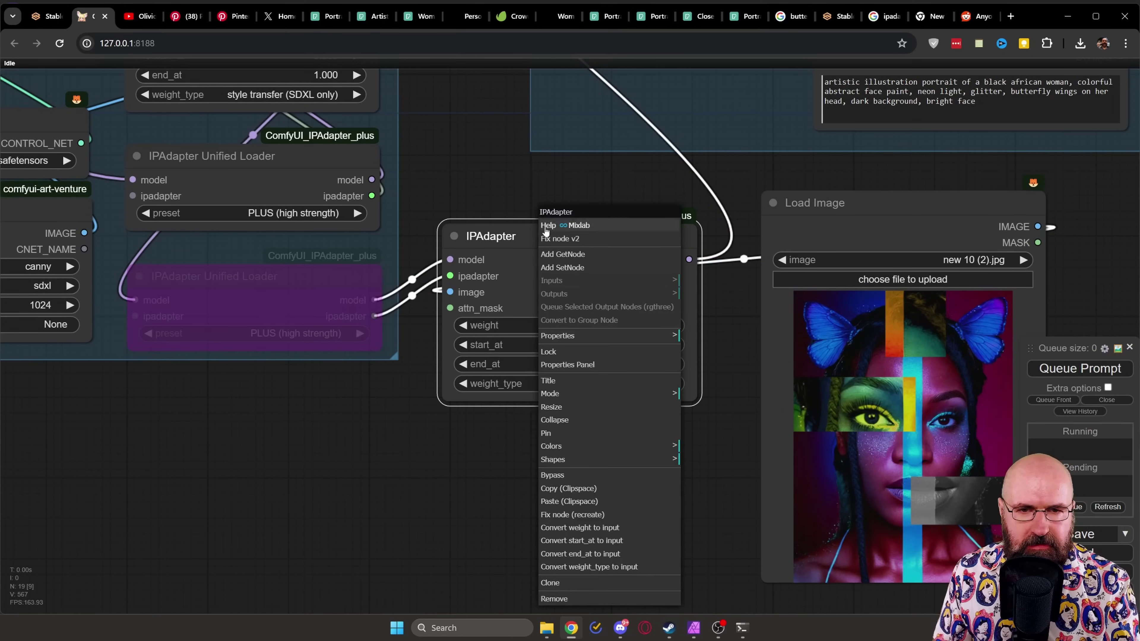
click(565, 476)
scroll(374, 275, up, 10)
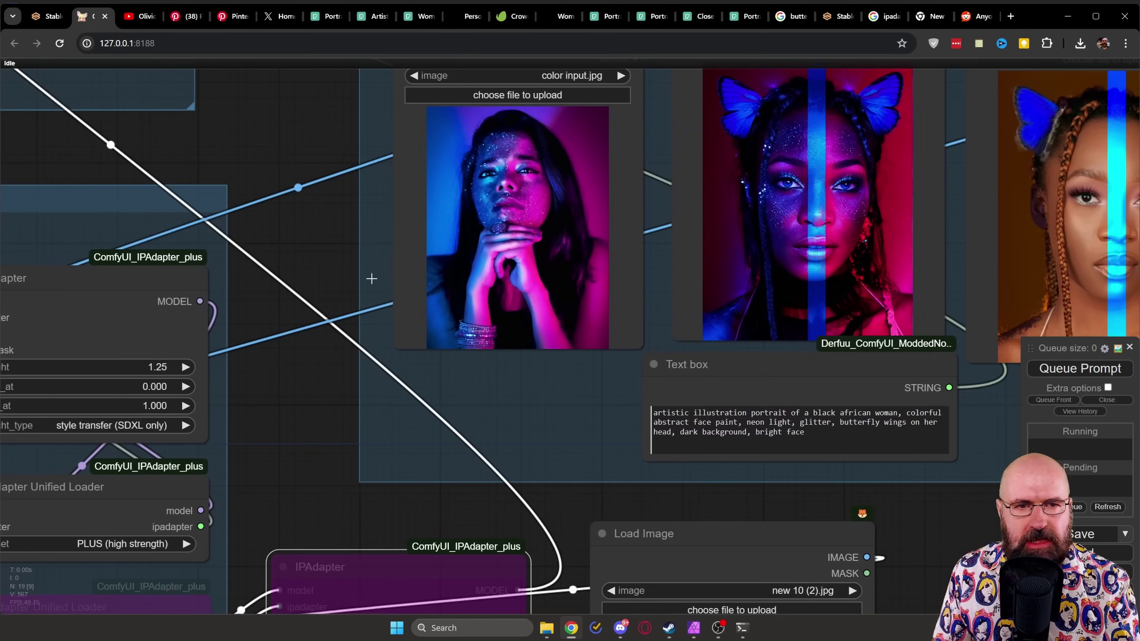
scroll(263, 285, right, 5)
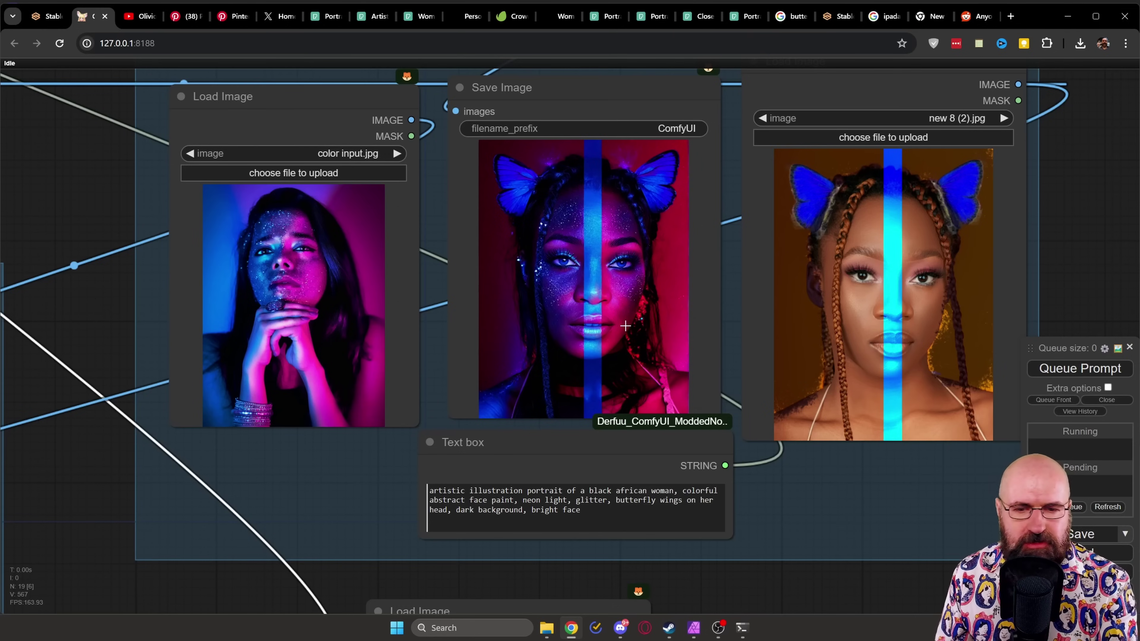
scroll(600, 606, up, 8)
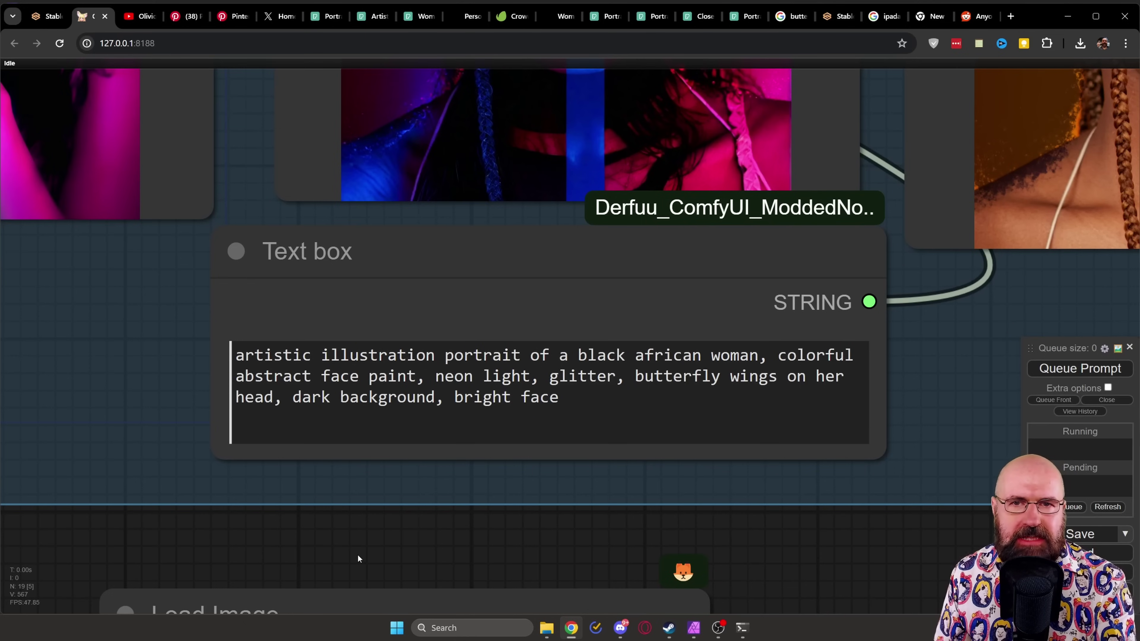
scroll(352, 560, down, 3)
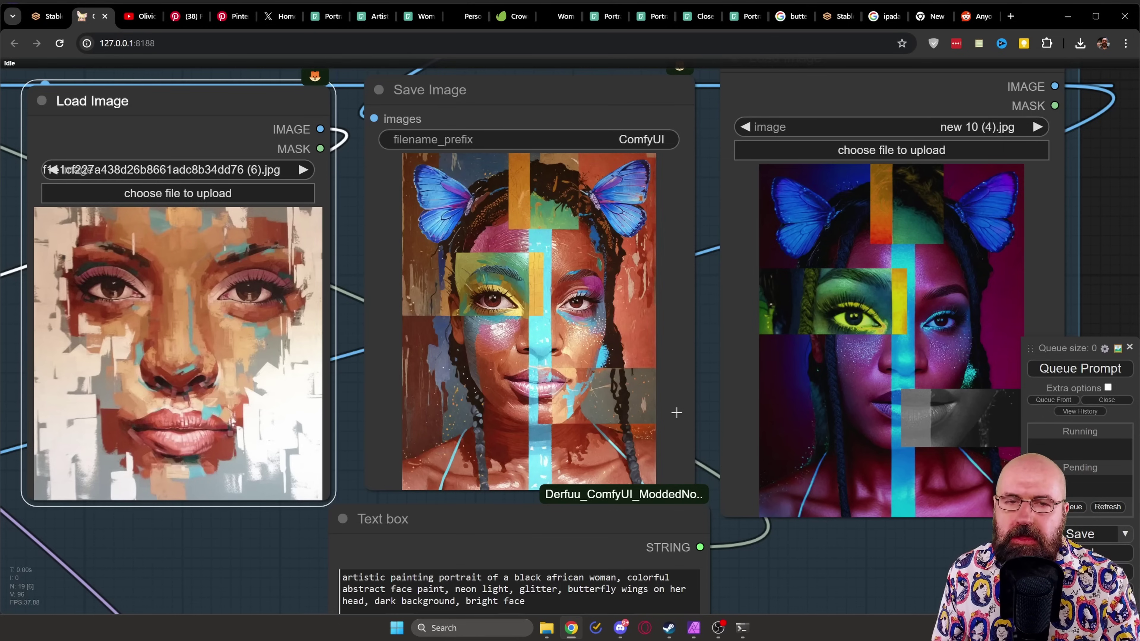
scroll(641, 349, up, 5)
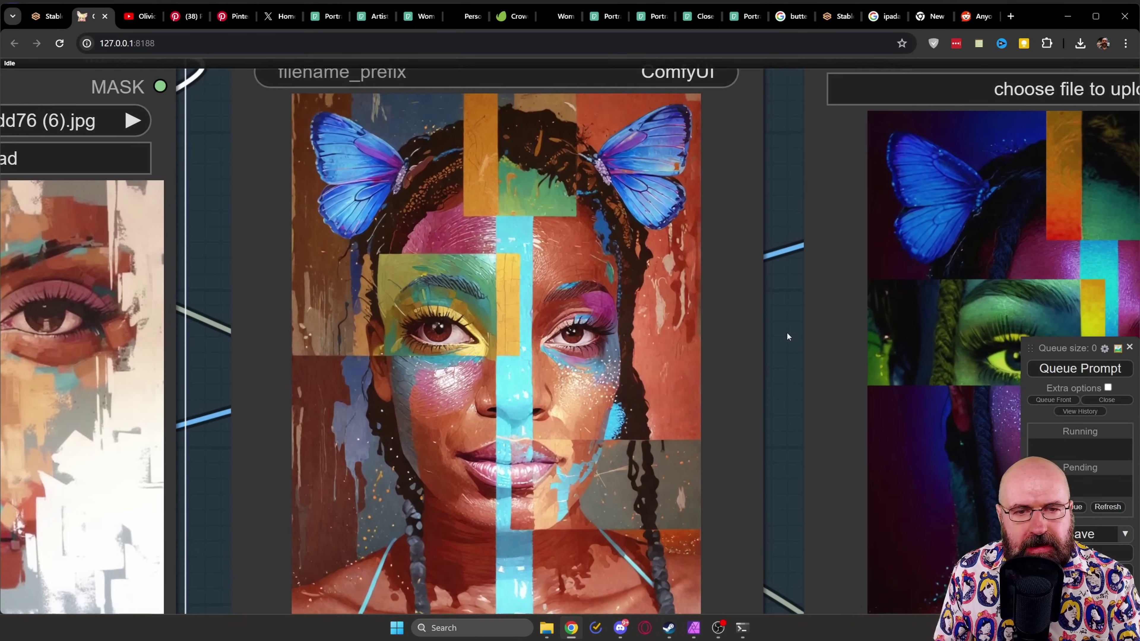
drag(787, 337, 790, 311)
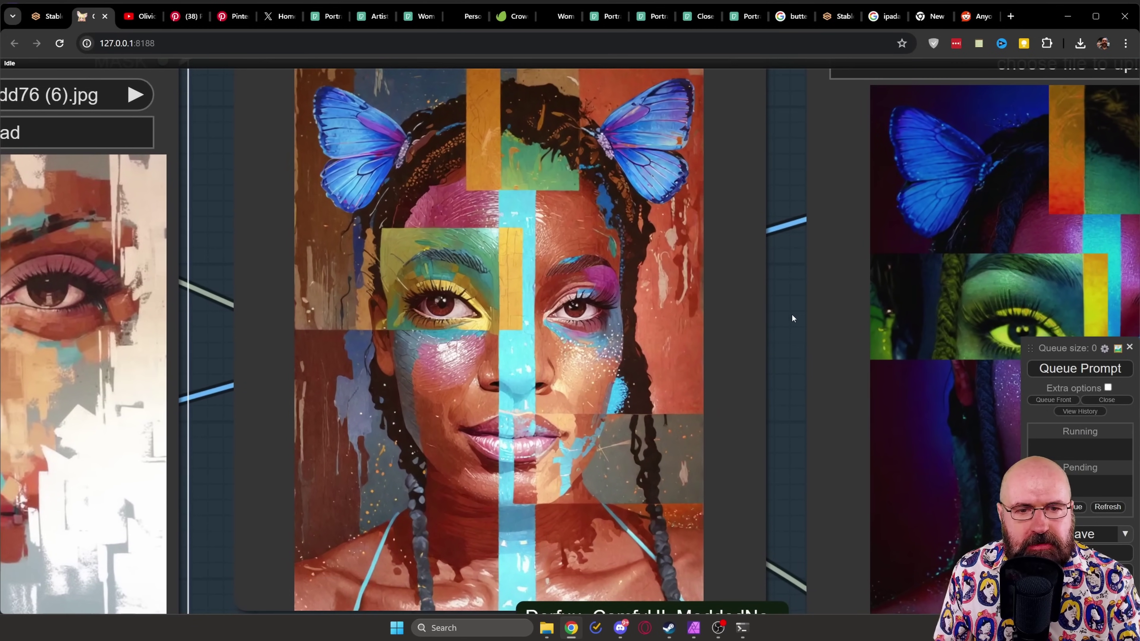